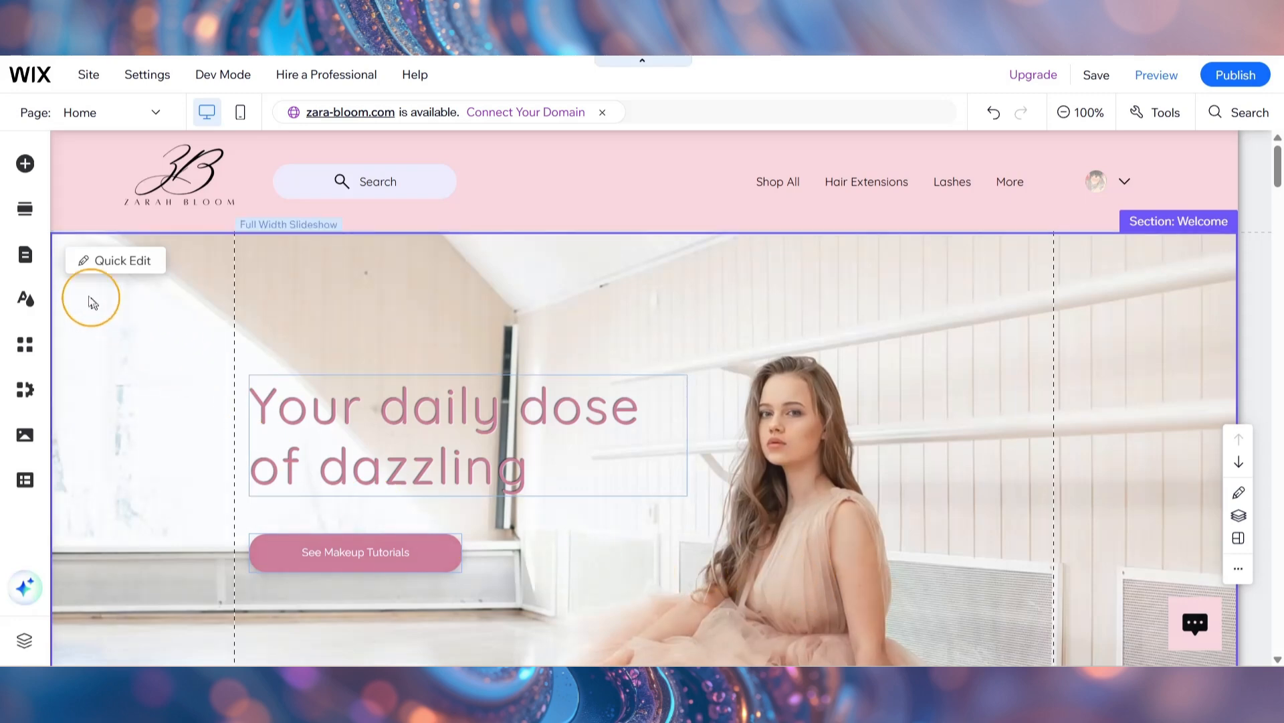
# - Open the existing About page from the site menu and look through its content
pyautogui.click(26, 255)
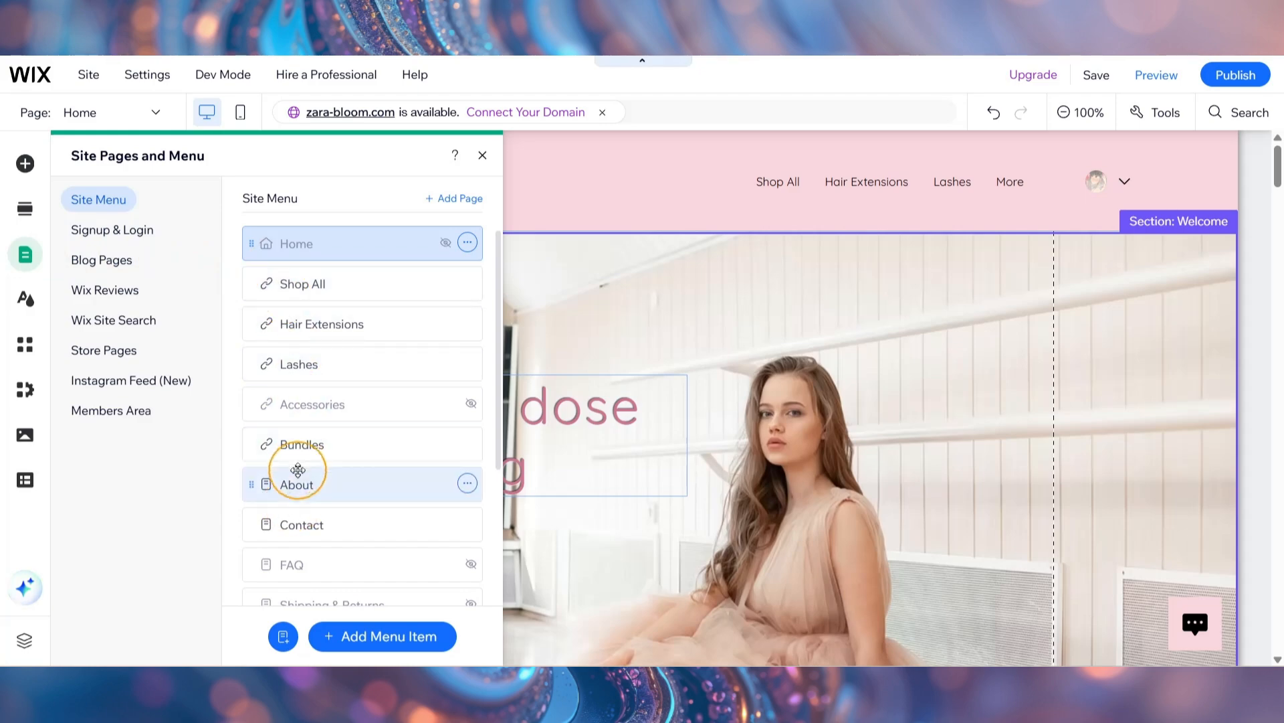
pyautogui.click(297, 483)
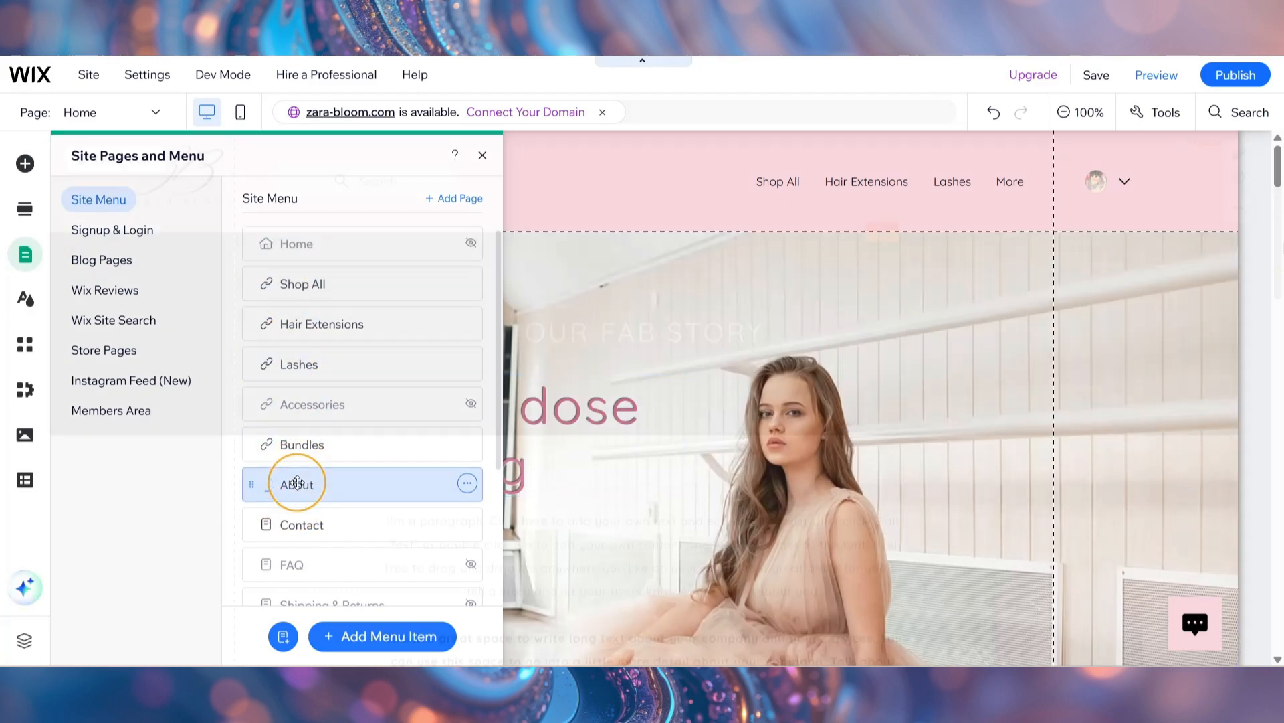
pyautogui.moveTo(1271, 272); pyautogui.dragTo(1239, 247)
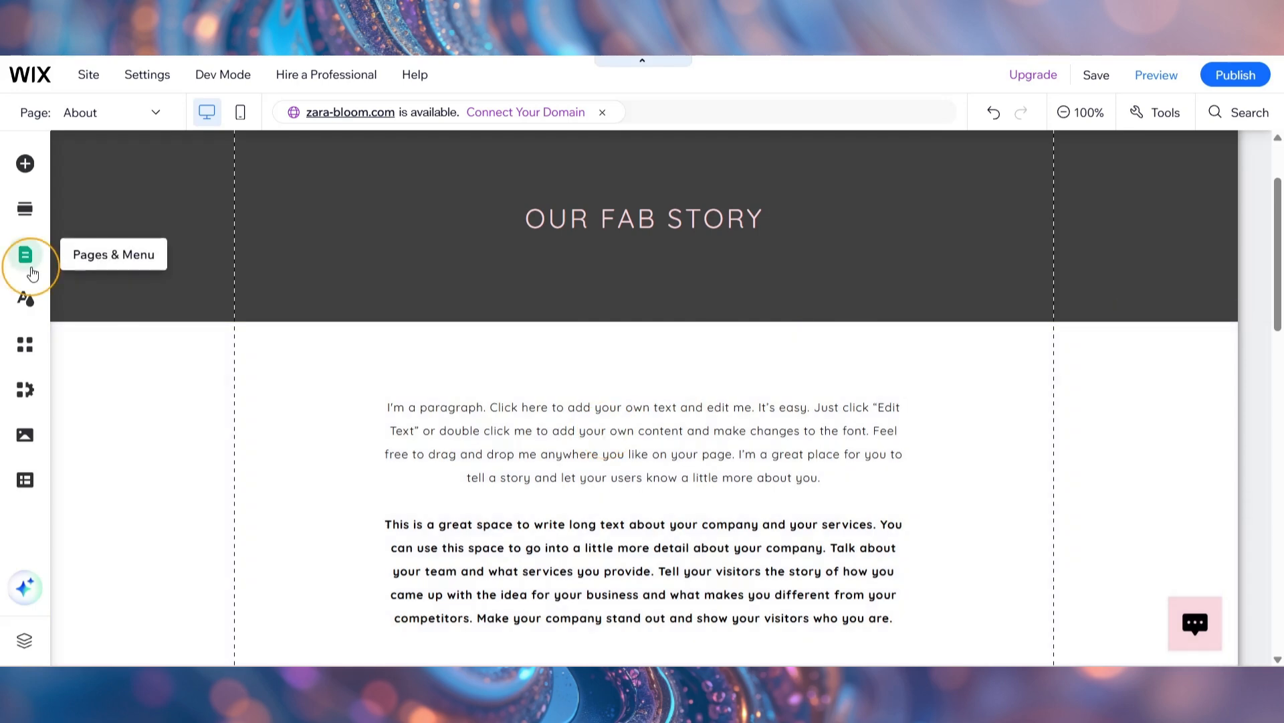
# - Add a new page from the Profile template in the About category and name it About Me
pyautogui.click(30, 268)
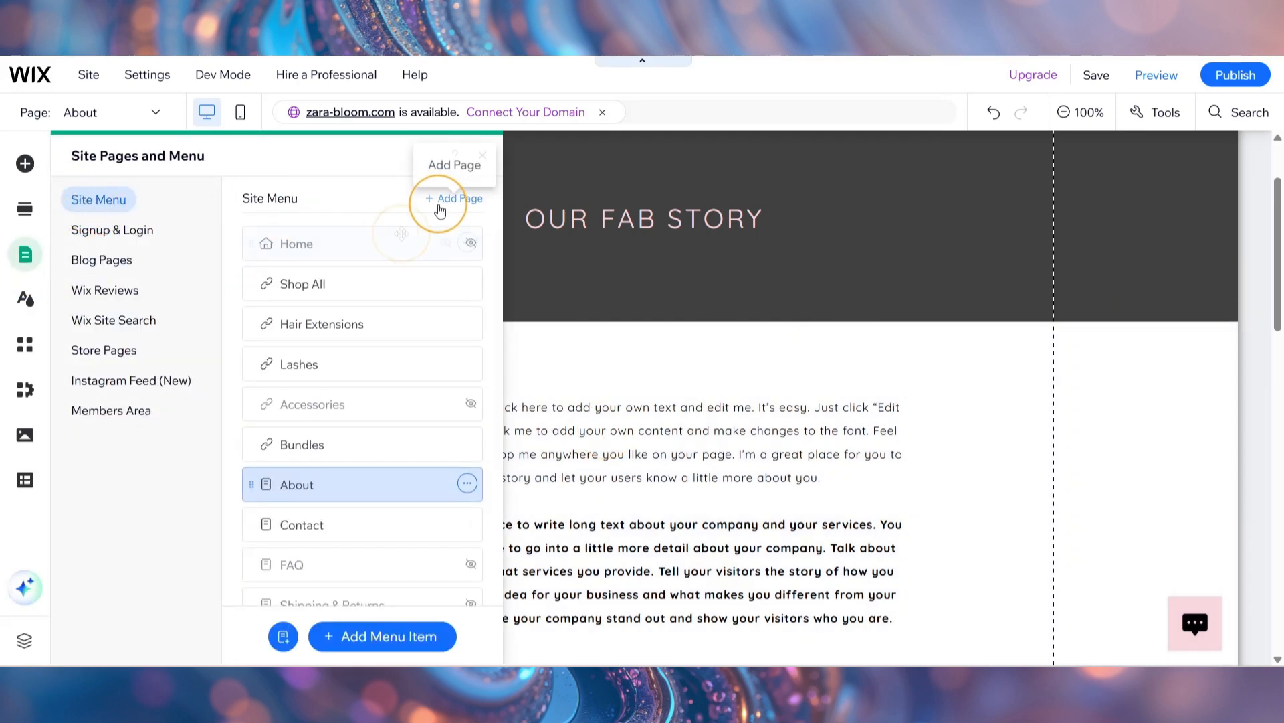
pyautogui.click(438, 200)
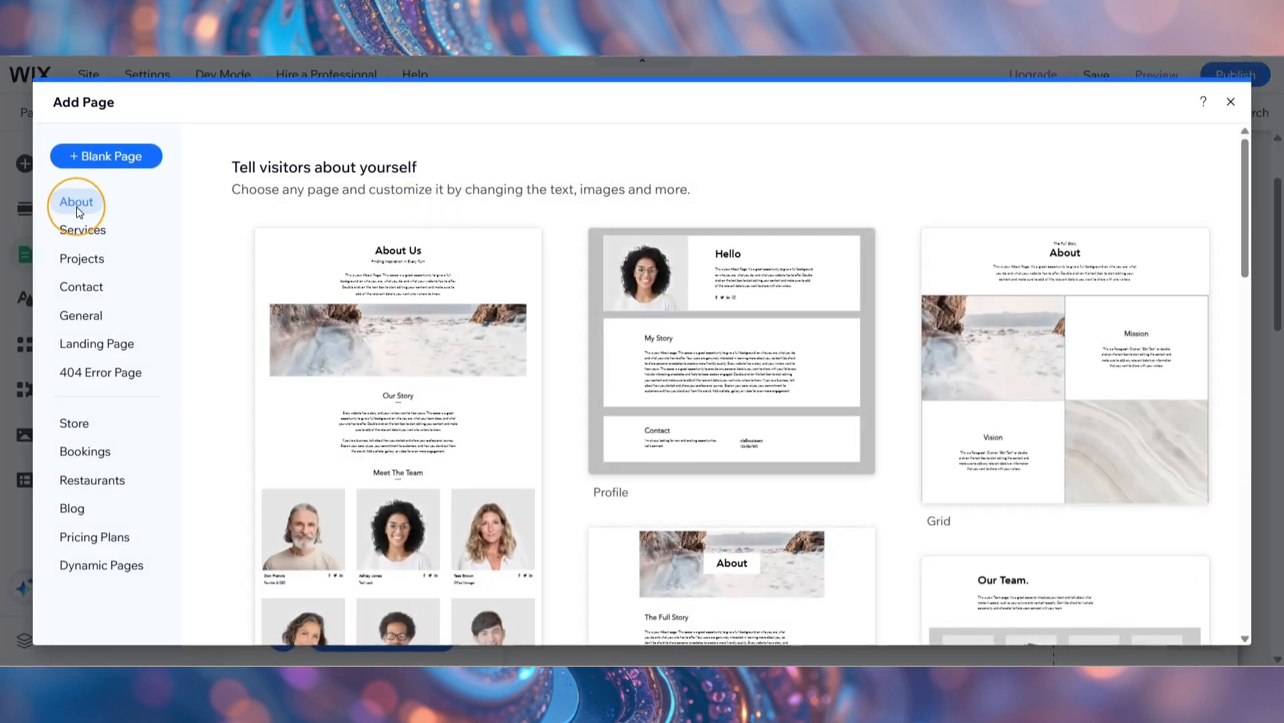
pyautogui.moveTo(683, 260)
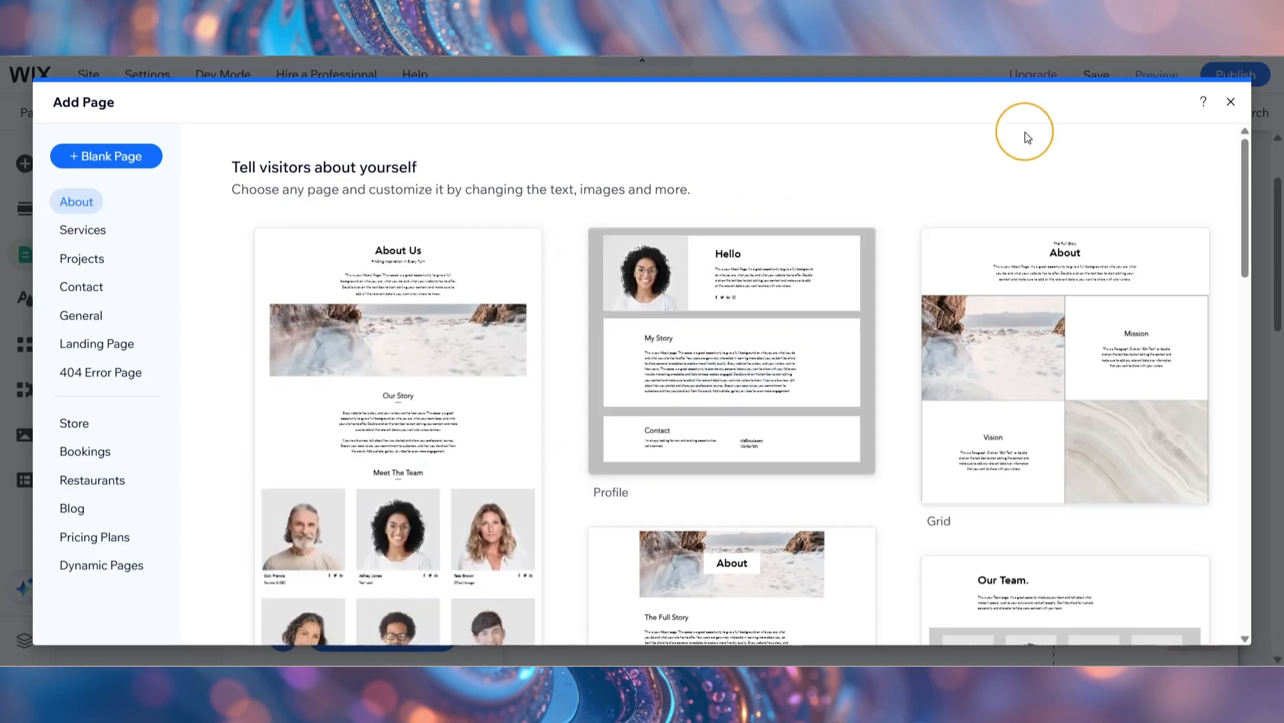
pyautogui.moveTo(1241, 189); pyautogui.dragTo(1246, 493)
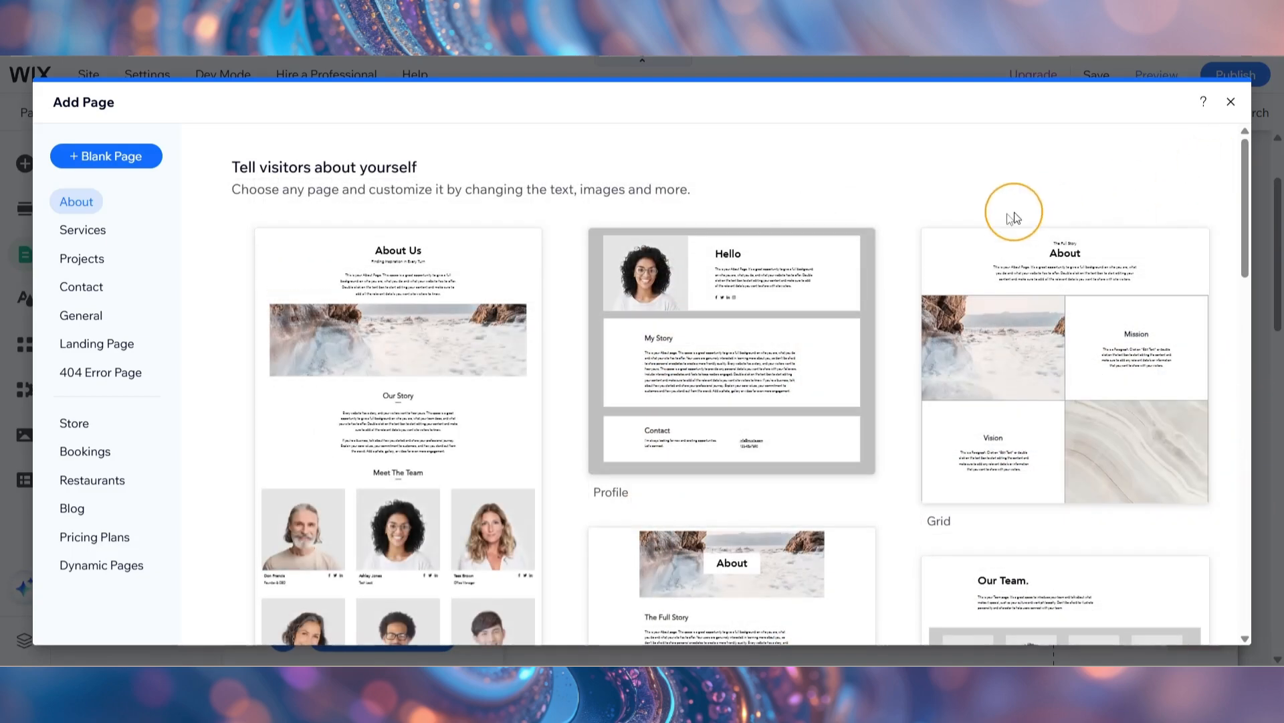
pyautogui.moveTo(834, 284)
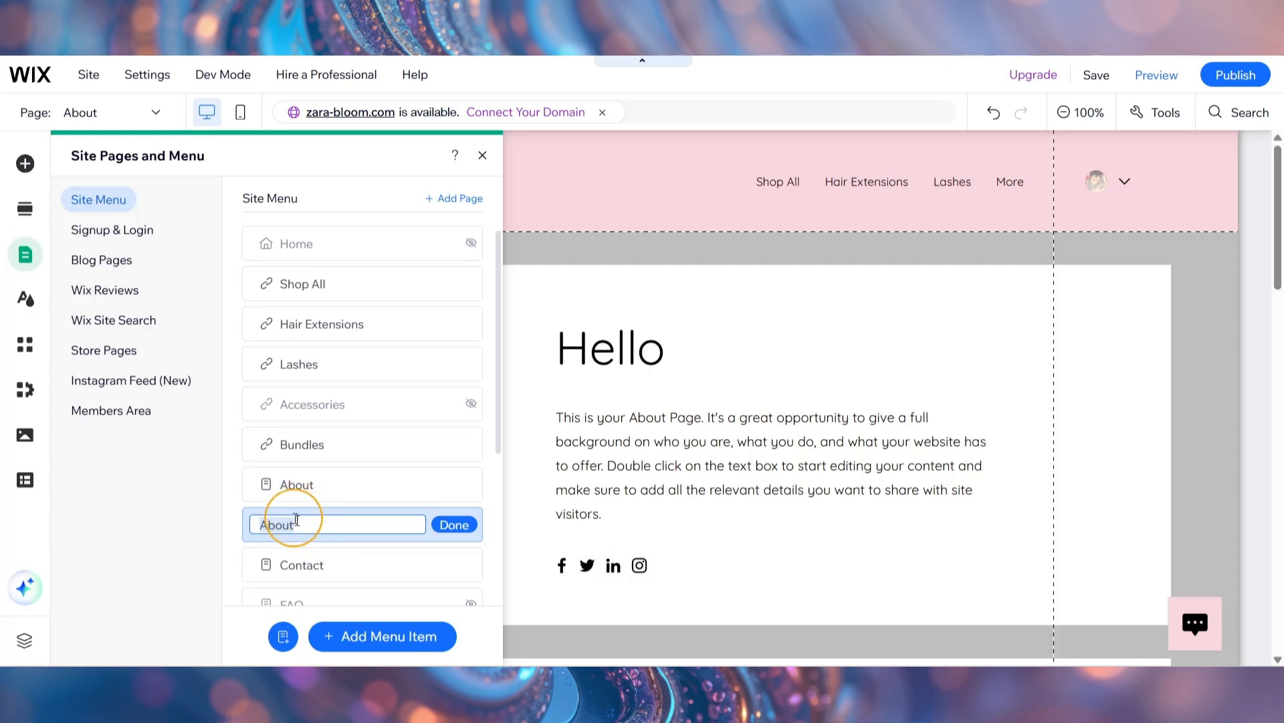
pyautogui.click(305, 527)
pyautogui.click(443, 525)
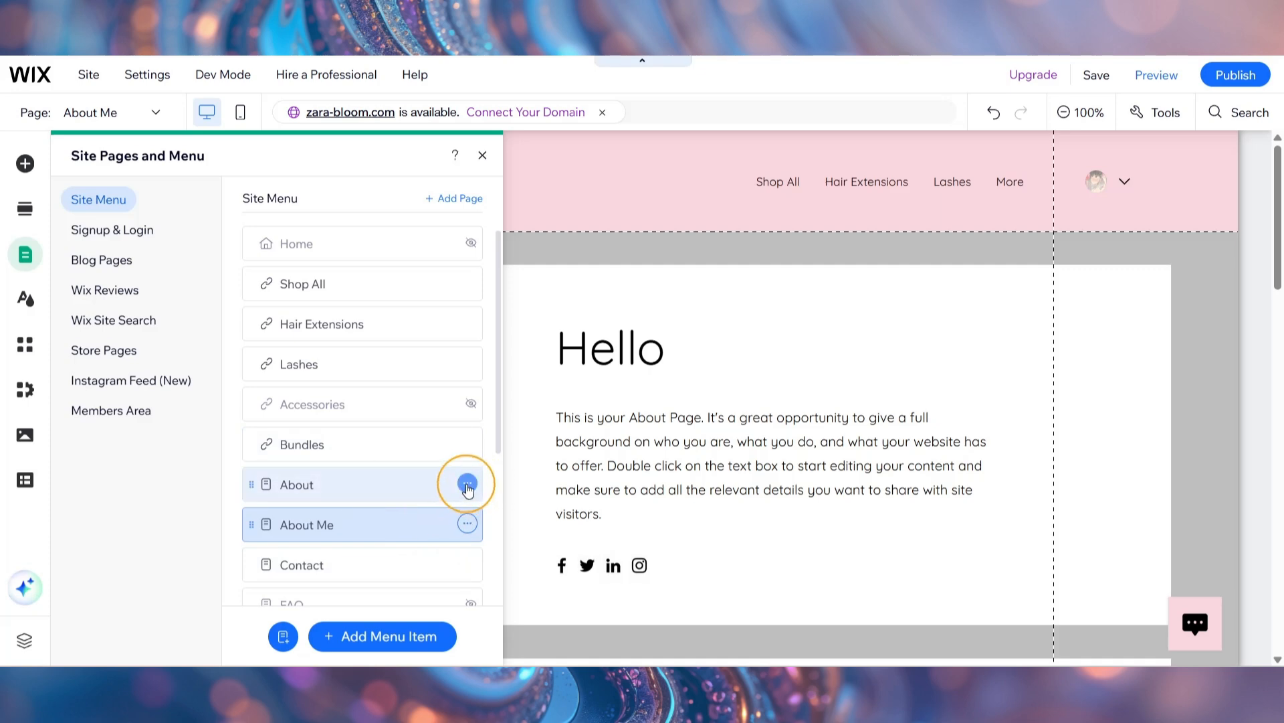
# - Delete the original About page from the site menu and close the pages list
pyautogui.click(467, 484)
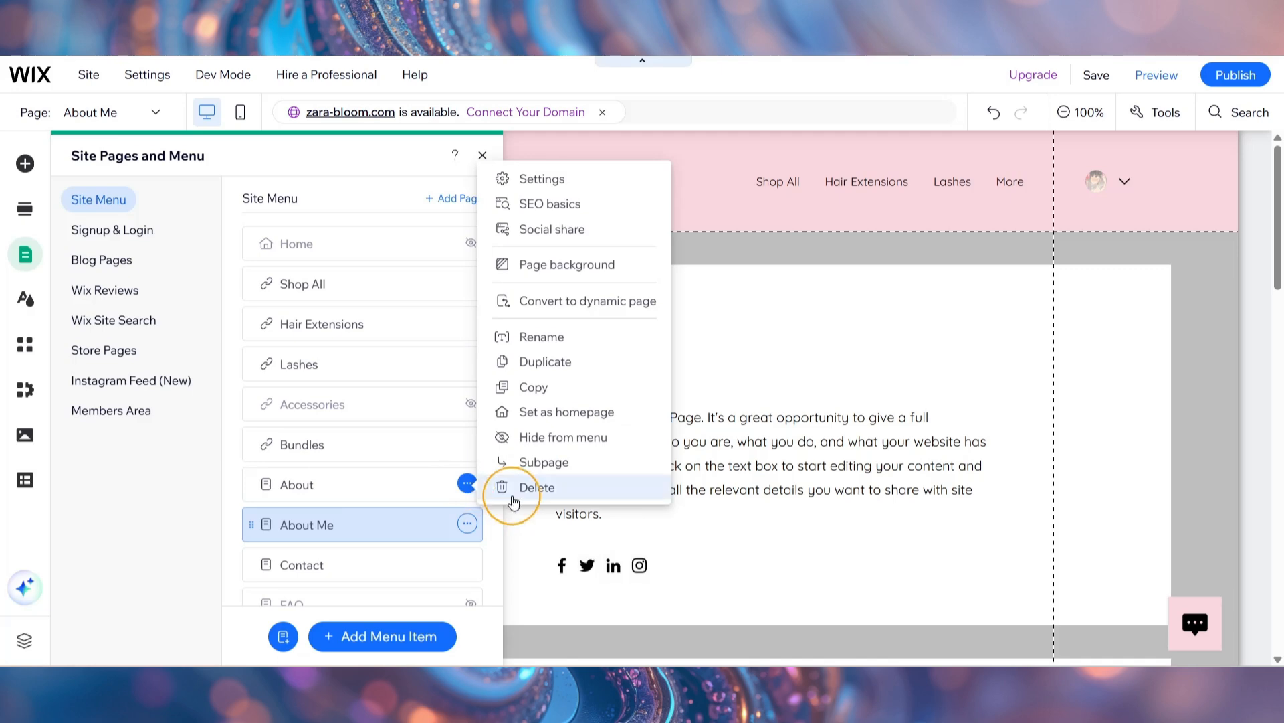
pyautogui.click(518, 489)
pyautogui.click(828, 429)
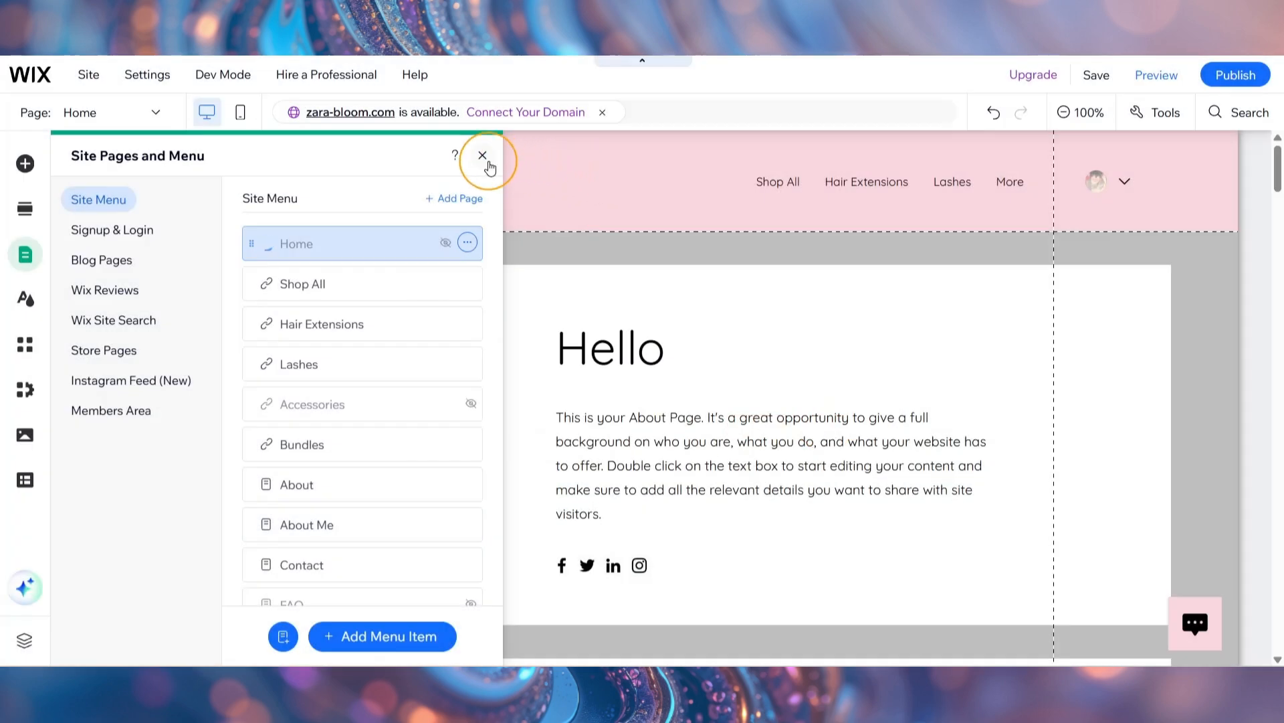
pyautogui.click(484, 158)
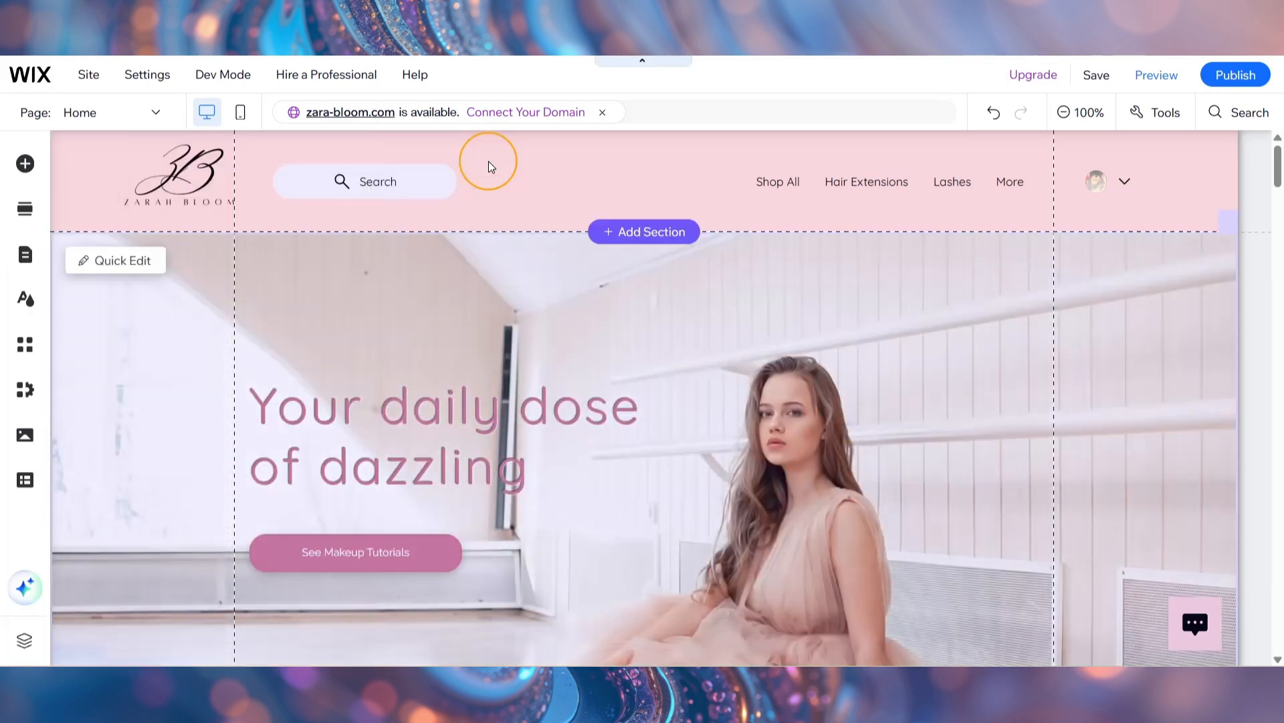
# - Go to the About Me page, look through it, and open its About section for quick editing
pyautogui.click(26, 254)
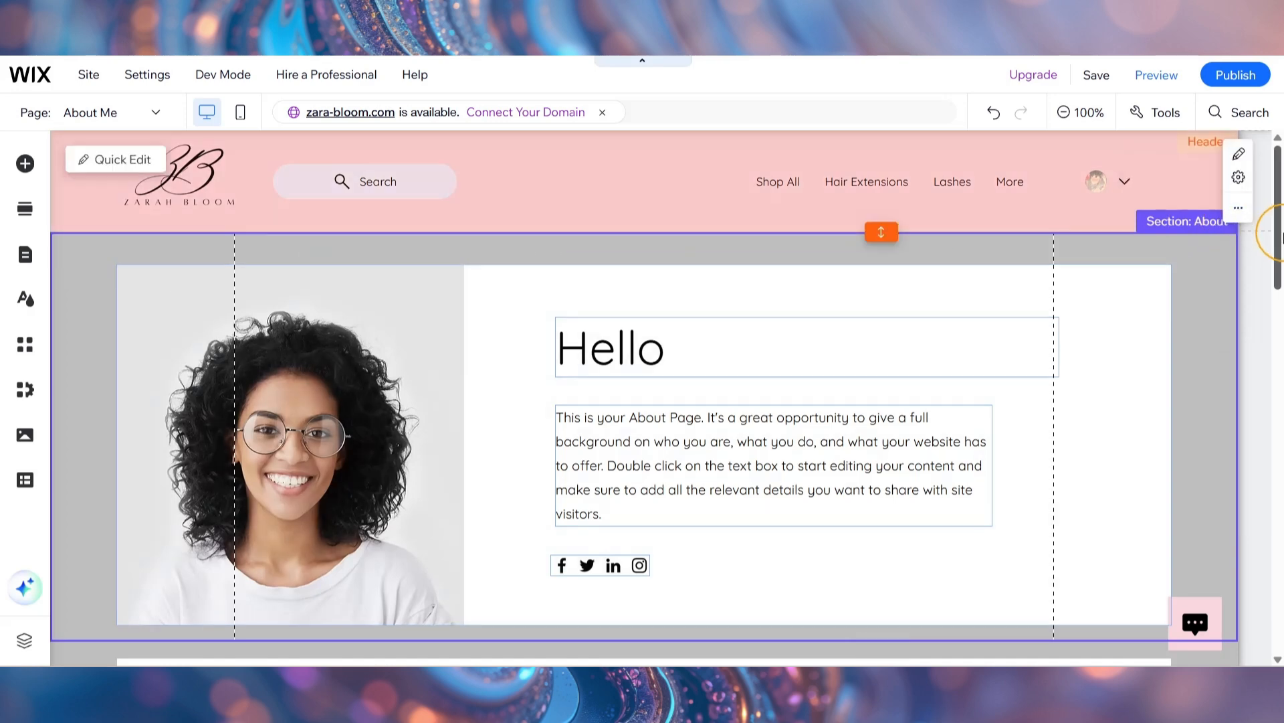
pyautogui.scroll(-5, 1275, 247)
pyautogui.scroll(5, 1265, 201)
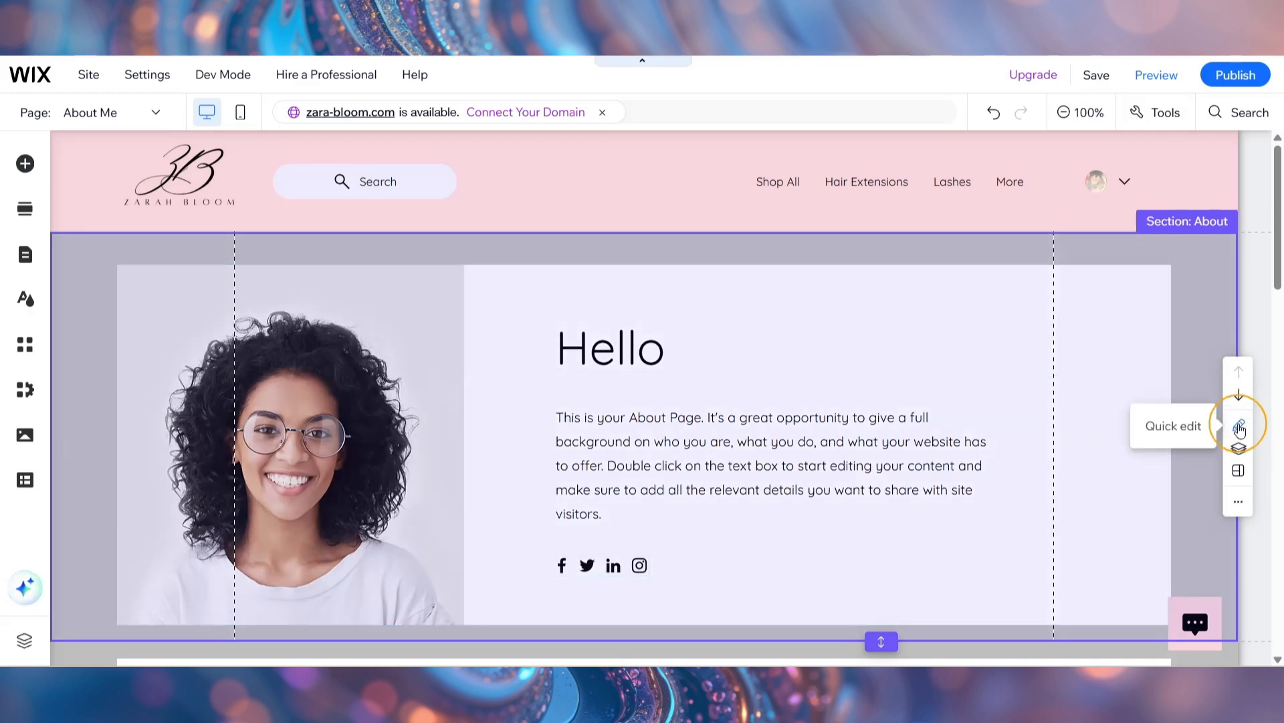
pyautogui.click(1240, 429)
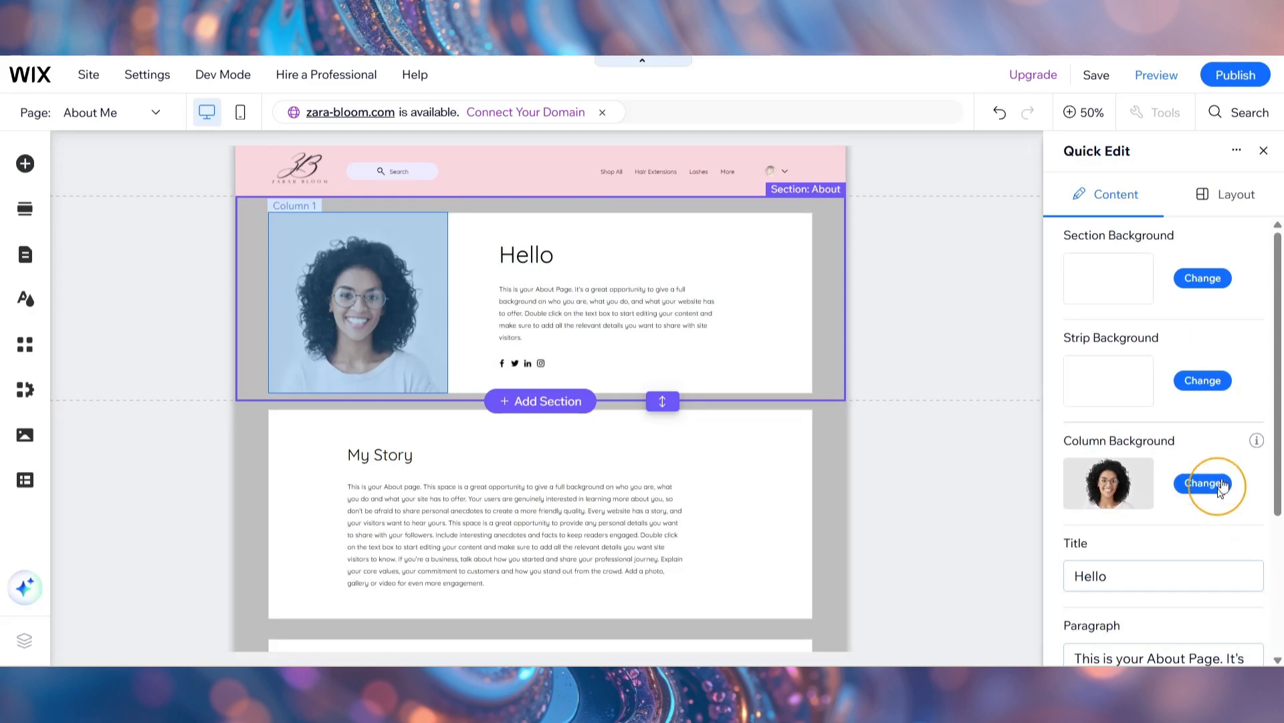
# - Set the About section's background color to white
pyautogui.click(1217, 279)
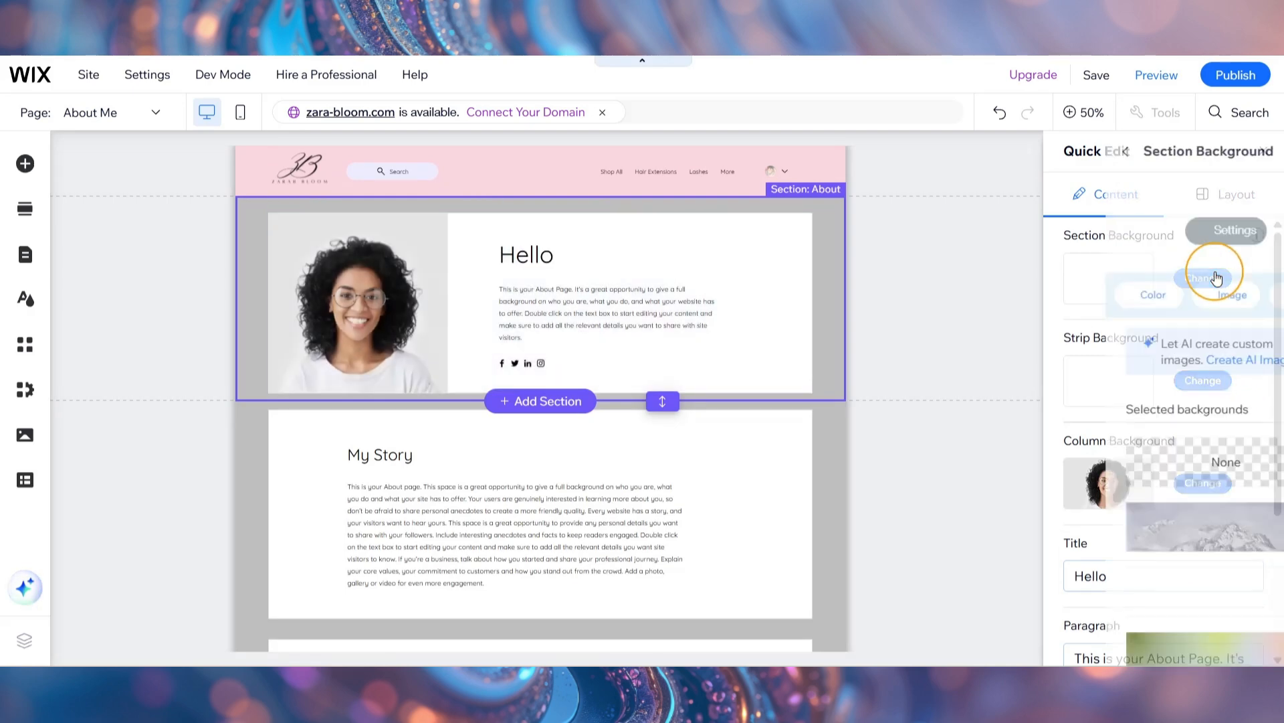
pyautogui.click(1092, 306)
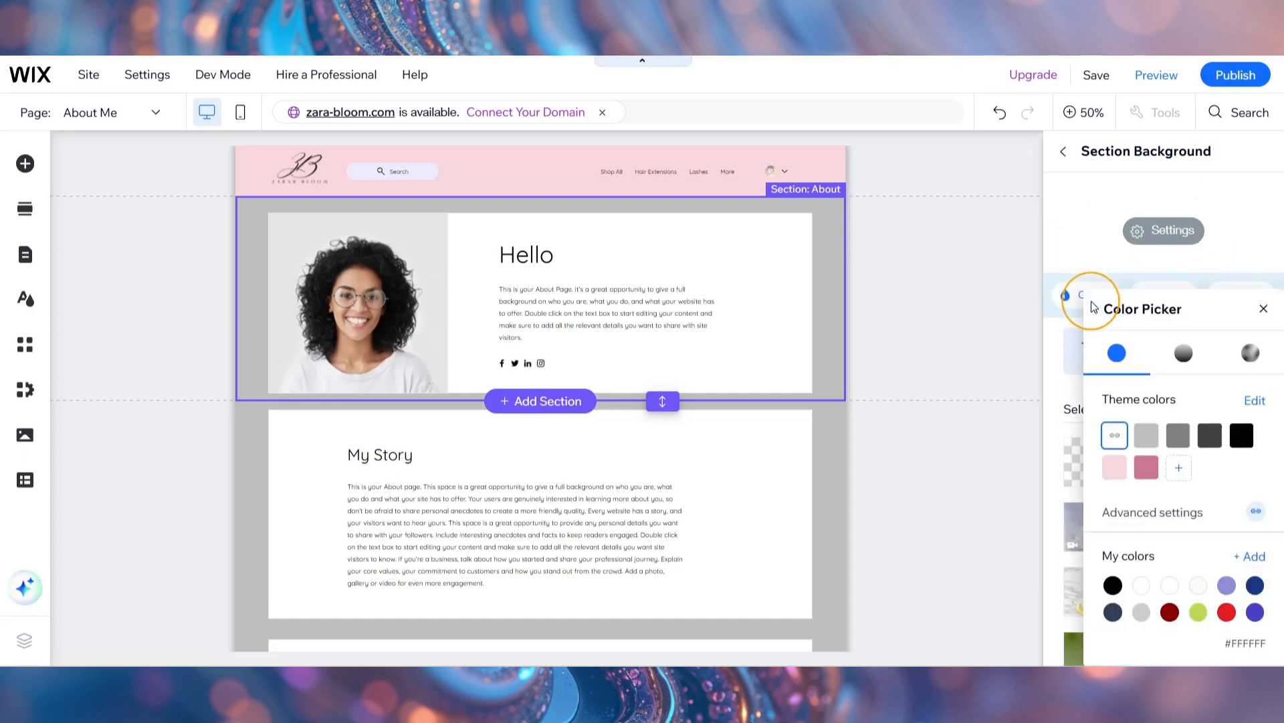
pyautogui.click(1142, 586)
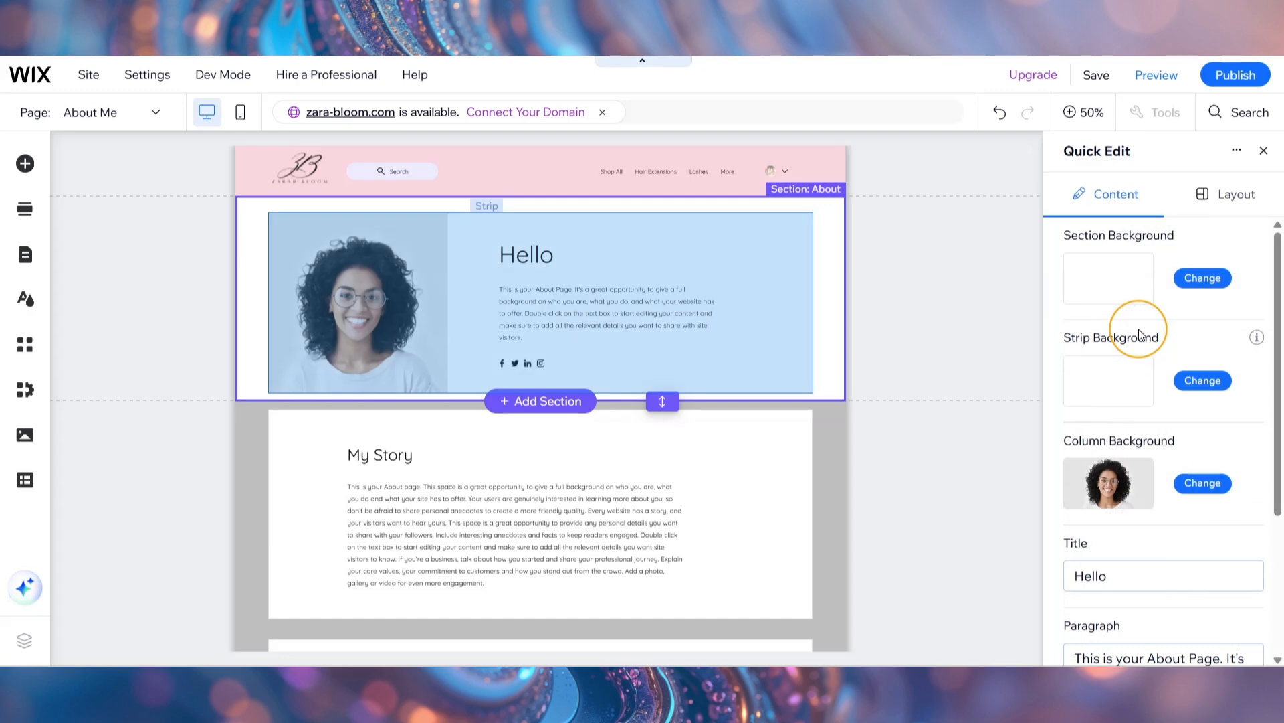
# - Try the light pink theme color #FAD6DF on the strip background, and restore it to white
pyautogui.click(1196, 382)
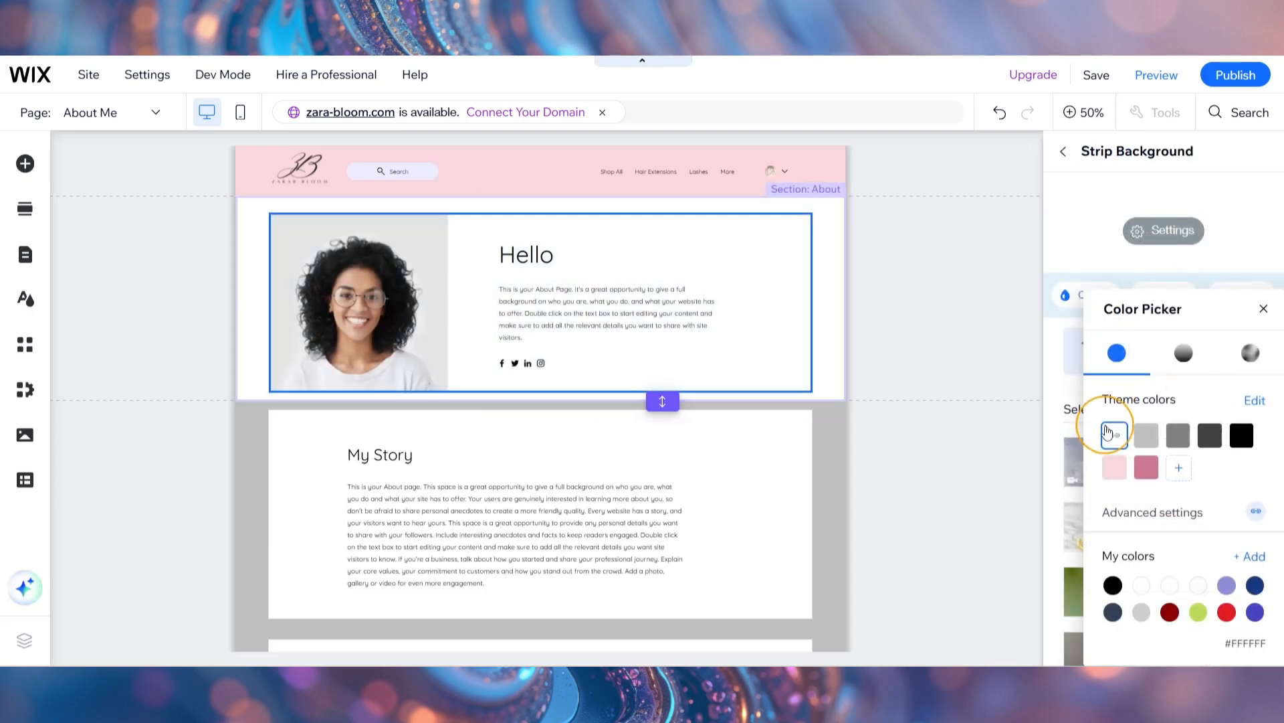
pyautogui.click(1114, 469)
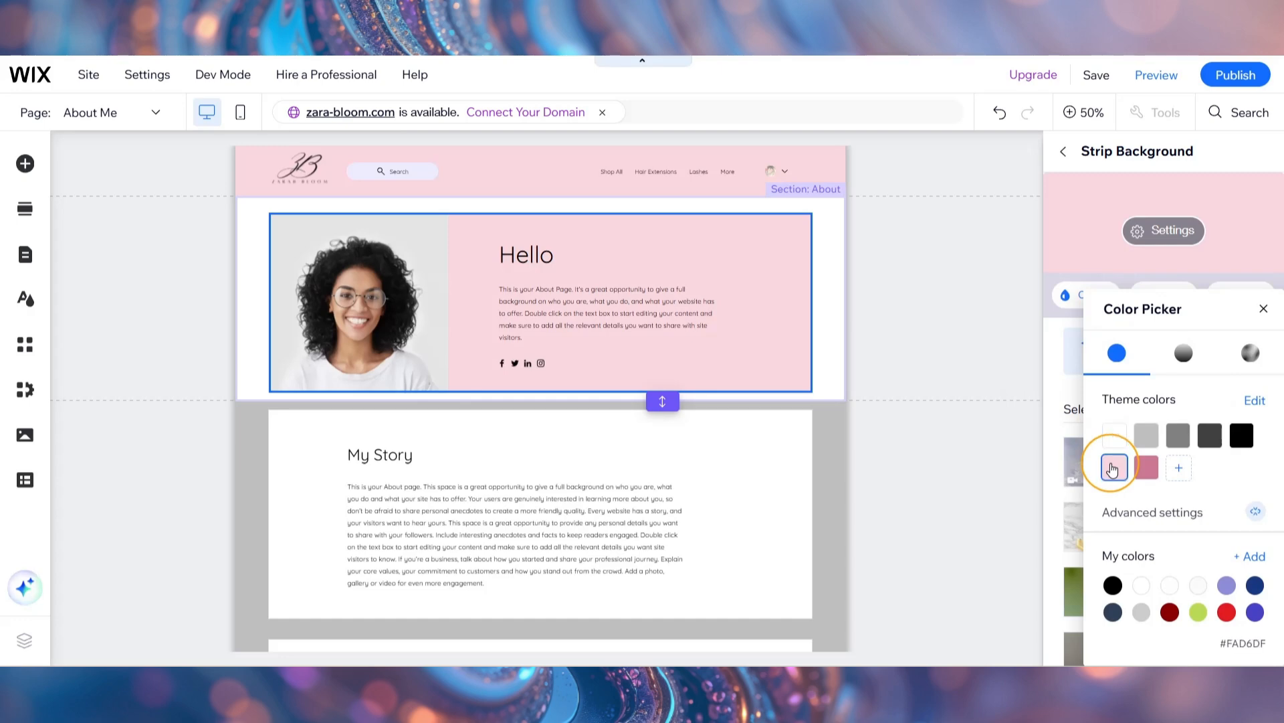
pyautogui.click(1114, 436)
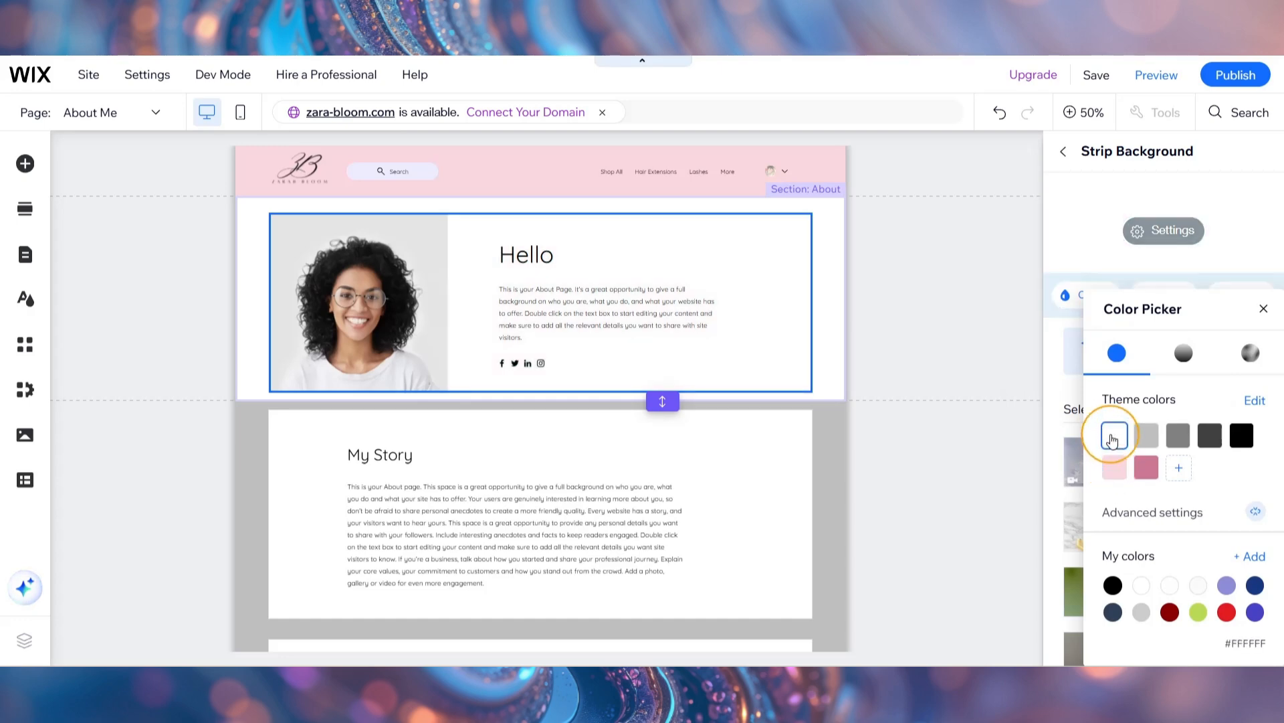
pyautogui.click(1263, 309)
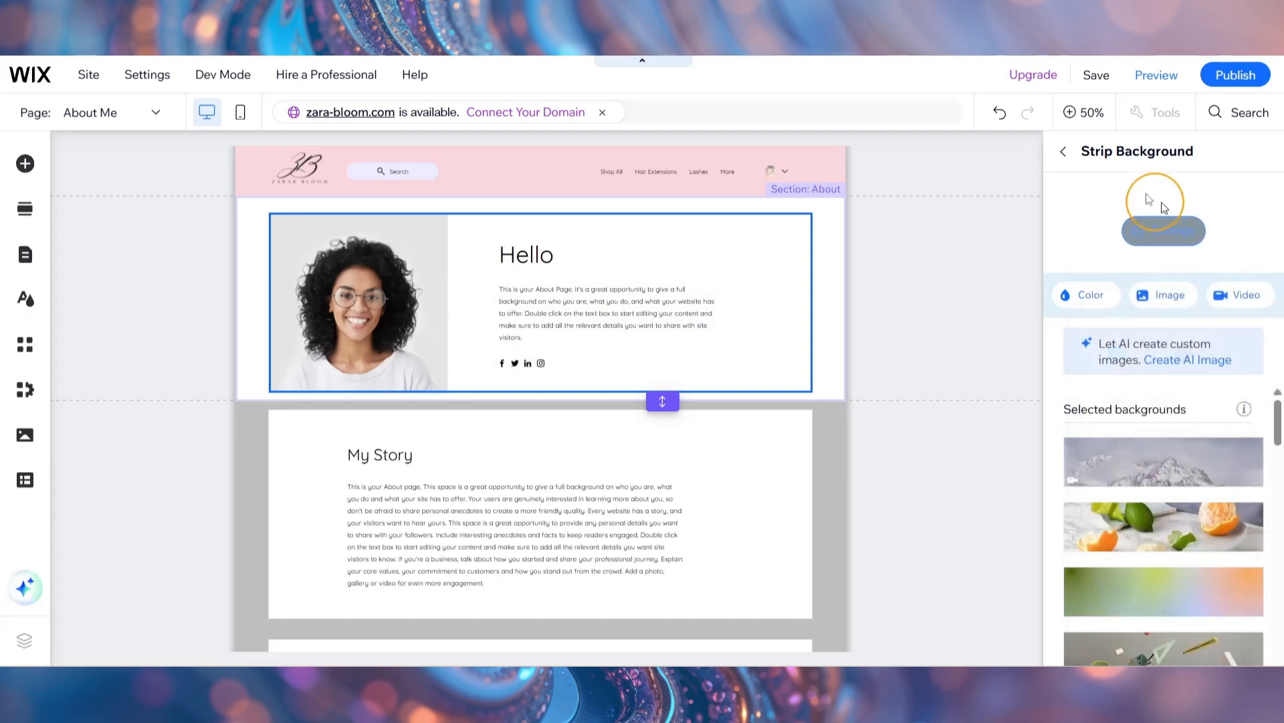
# - Set the section background to light pink and replace the column background with the site image young-woman-4944574_1280.jpg
pyautogui.click(1064, 155)
pyautogui.click(1199, 278)
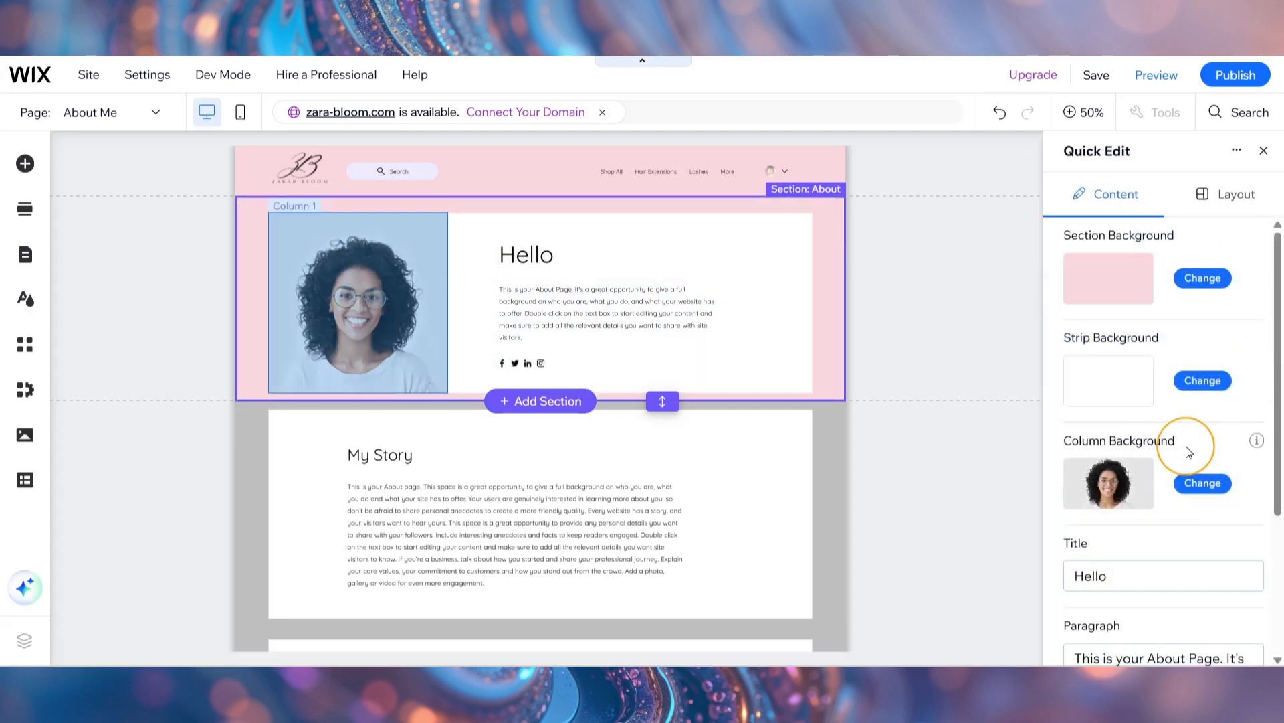
pyautogui.click(1204, 484)
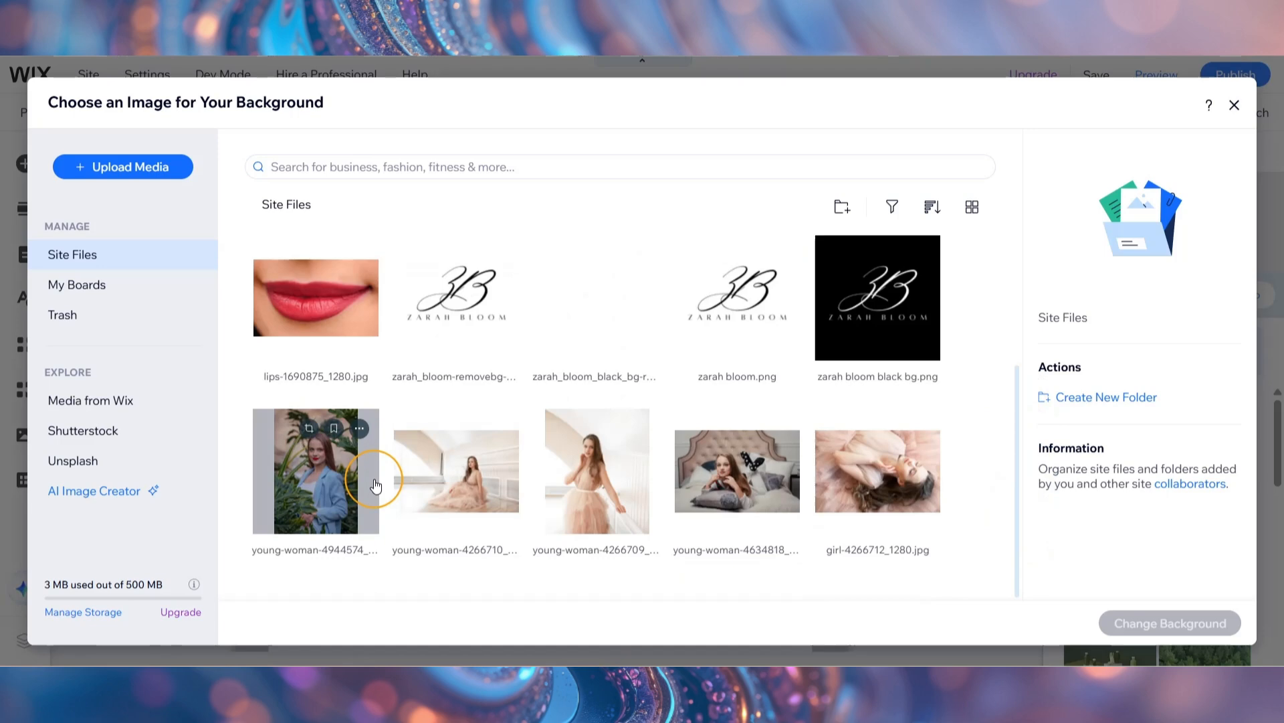
pyautogui.click(376, 485)
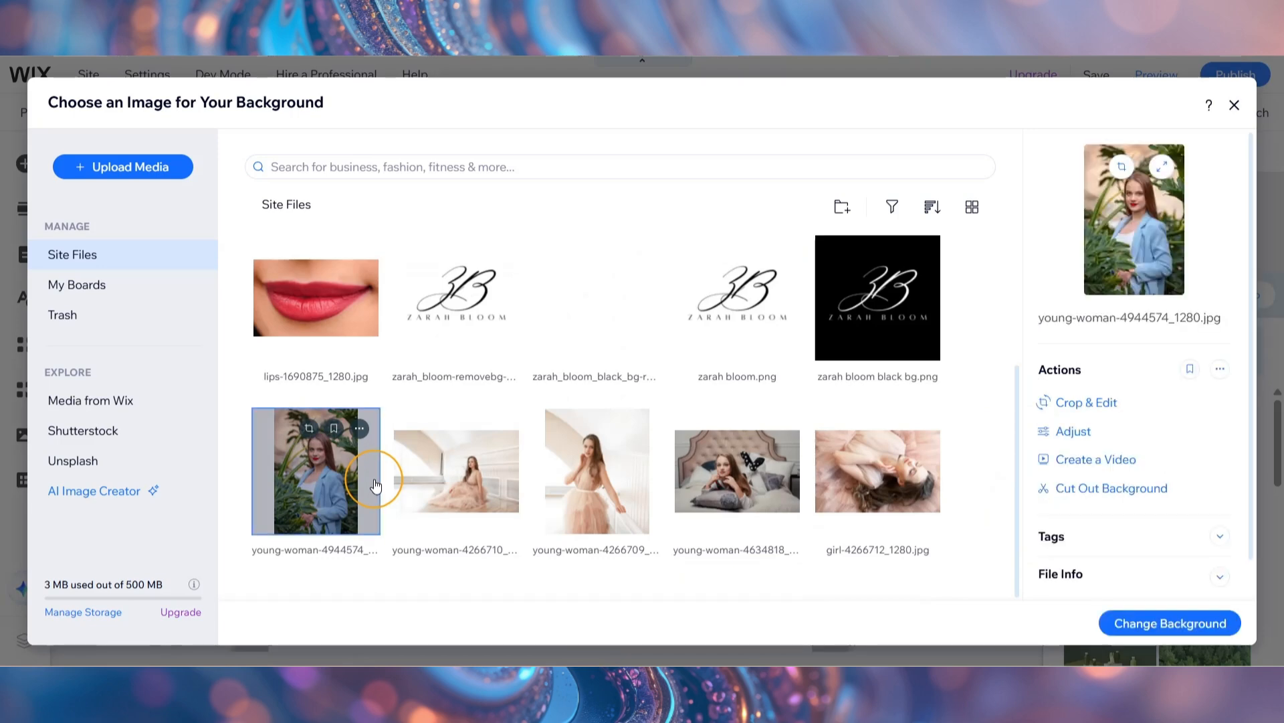
pyautogui.click(1165, 624)
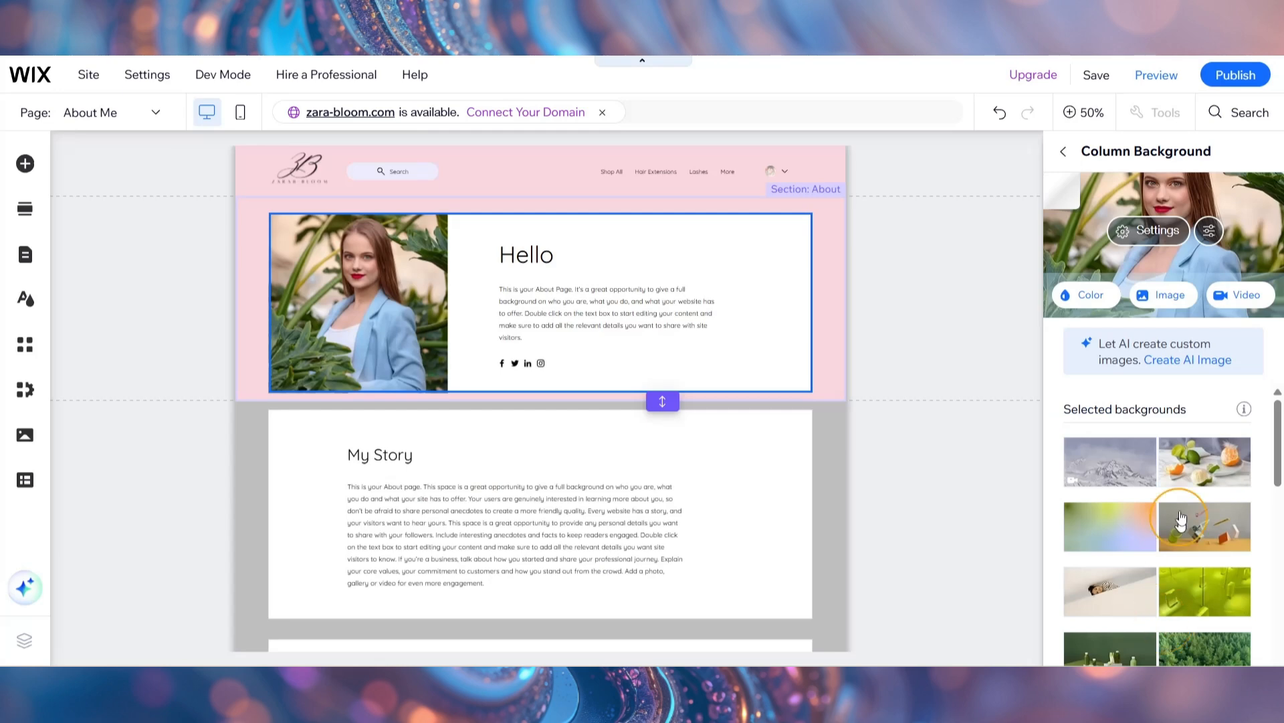
pyautogui.click(1063, 152)
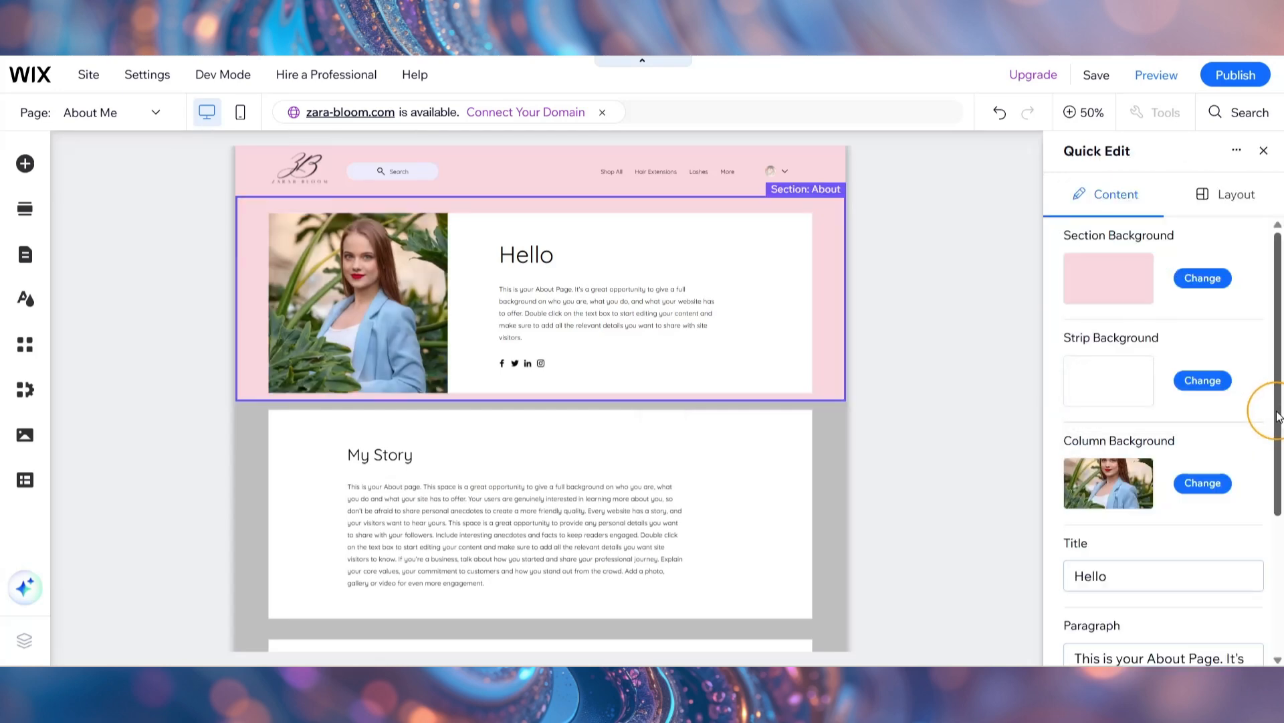
# - Change the section title to "Hey, Blooms!" and replace the paragraph with the site owner's personal introduction
pyautogui.moveTo(1276, 416); pyautogui.dragTo(1270, 548)
pyautogui.click(1155, 361)
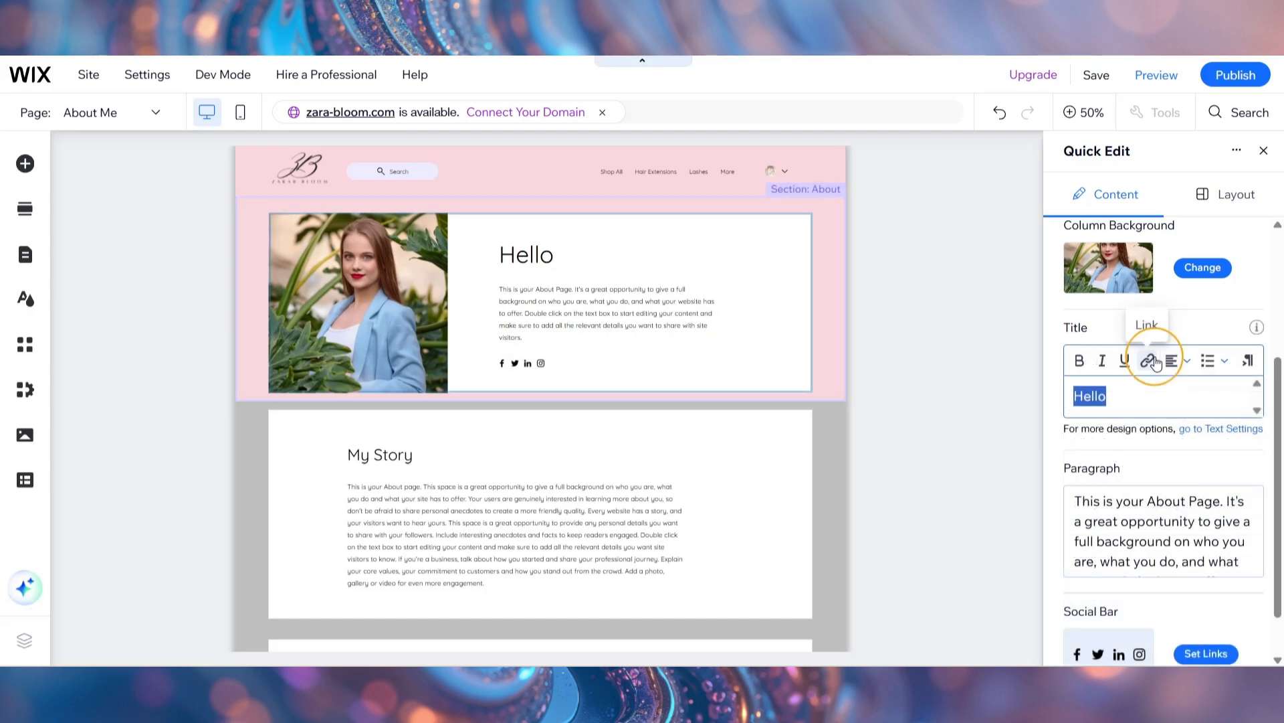
pyautogui.write('Hey, Blooms!')
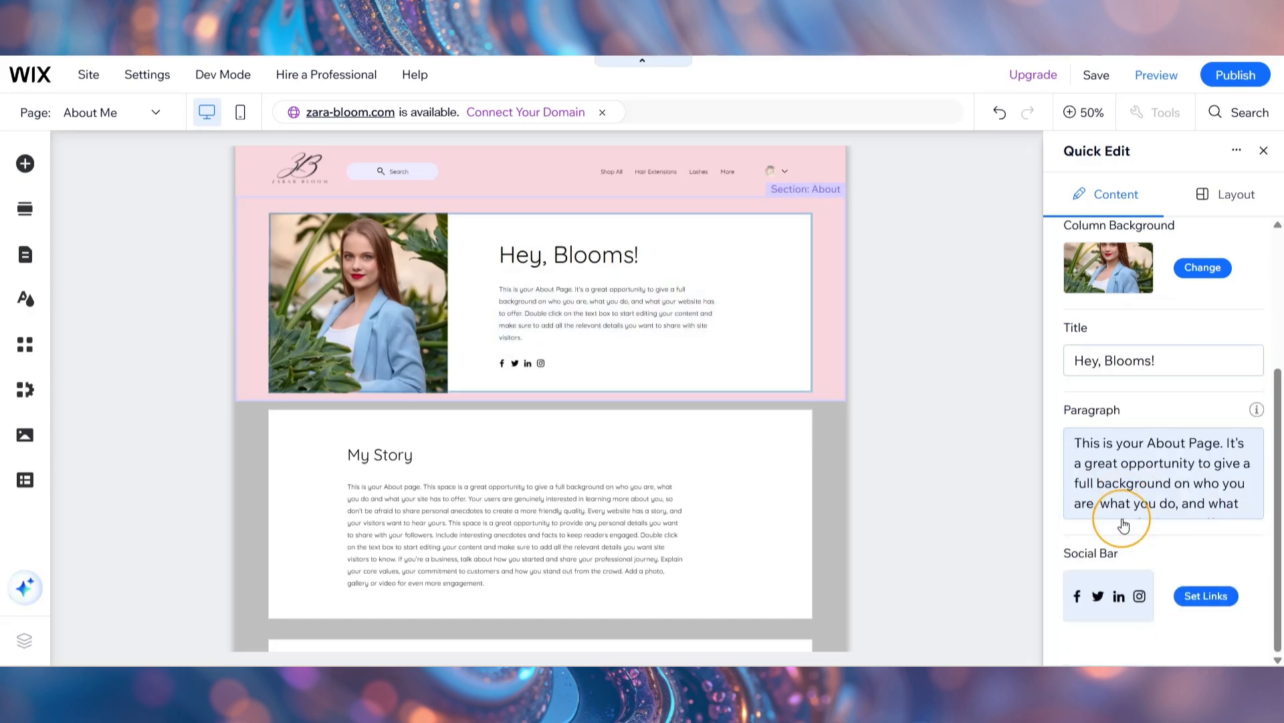
pyautogui.click(1121, 473)
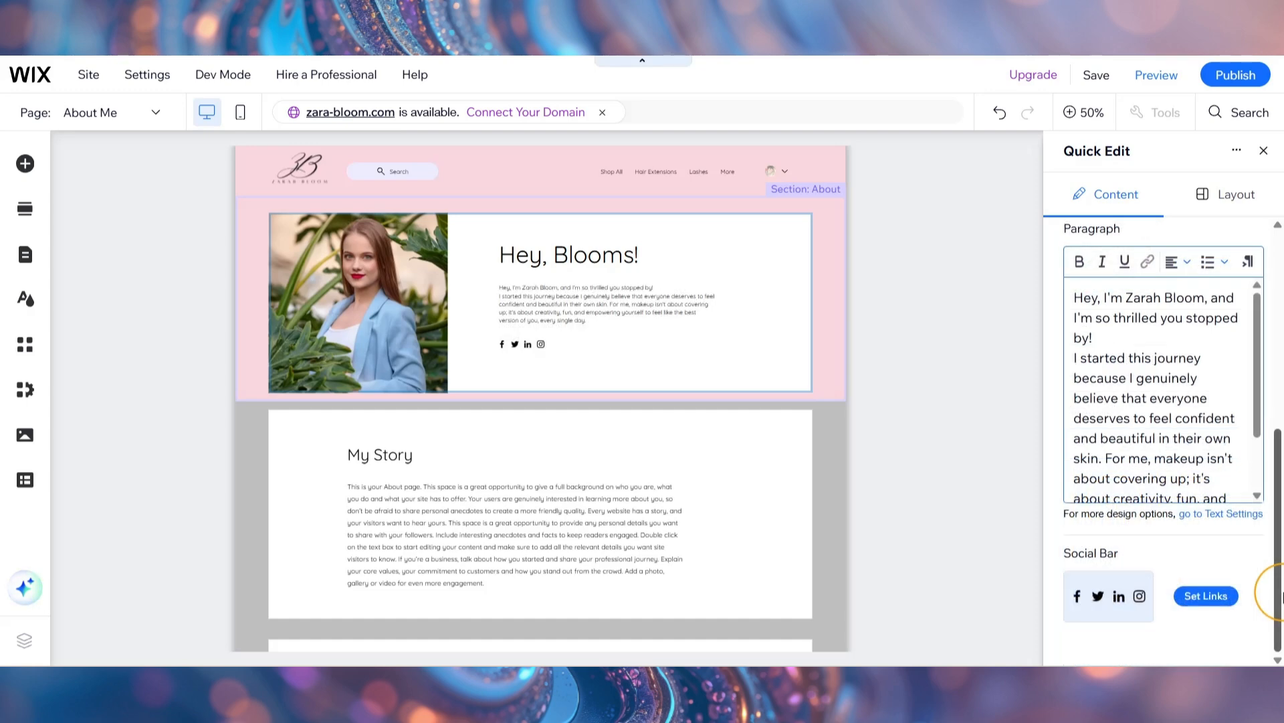
# - Examine the web address link settings of the Facebook icon in the section's social bar
pyautogui.click(1210, 605)
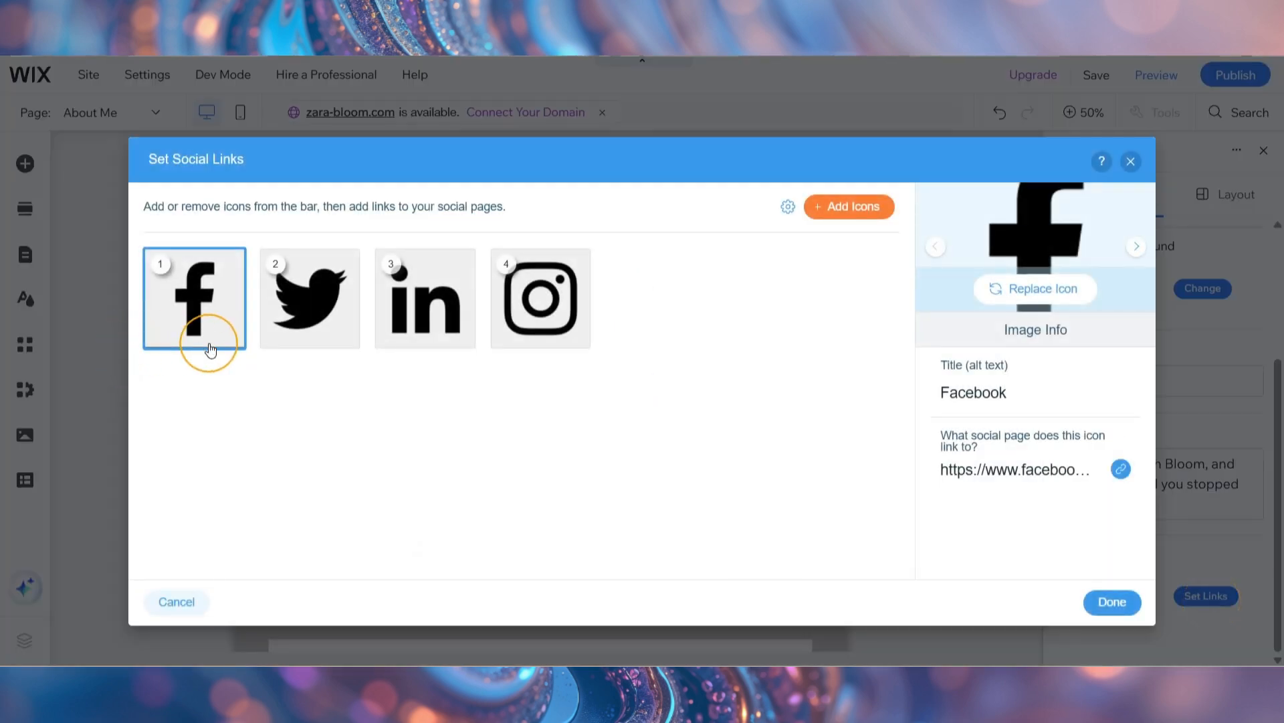
pyautogui.moveTo(209, 346)
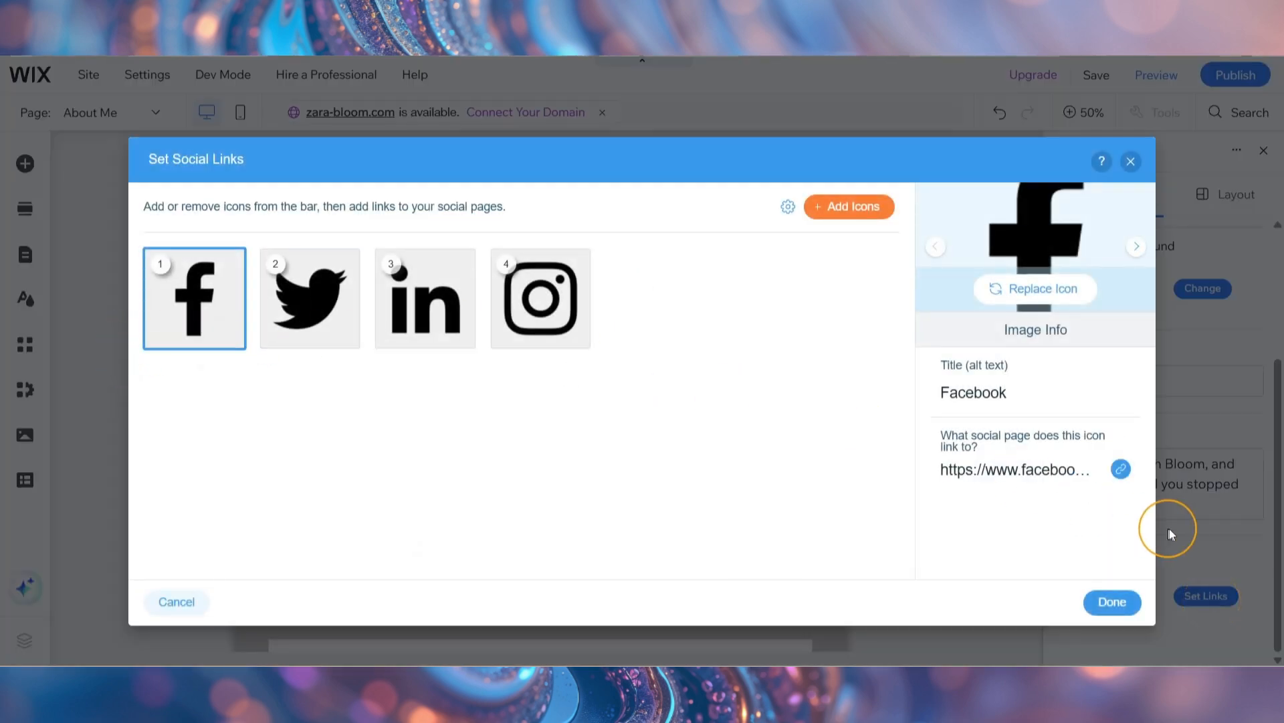
pyautogui.click(1059, 481)
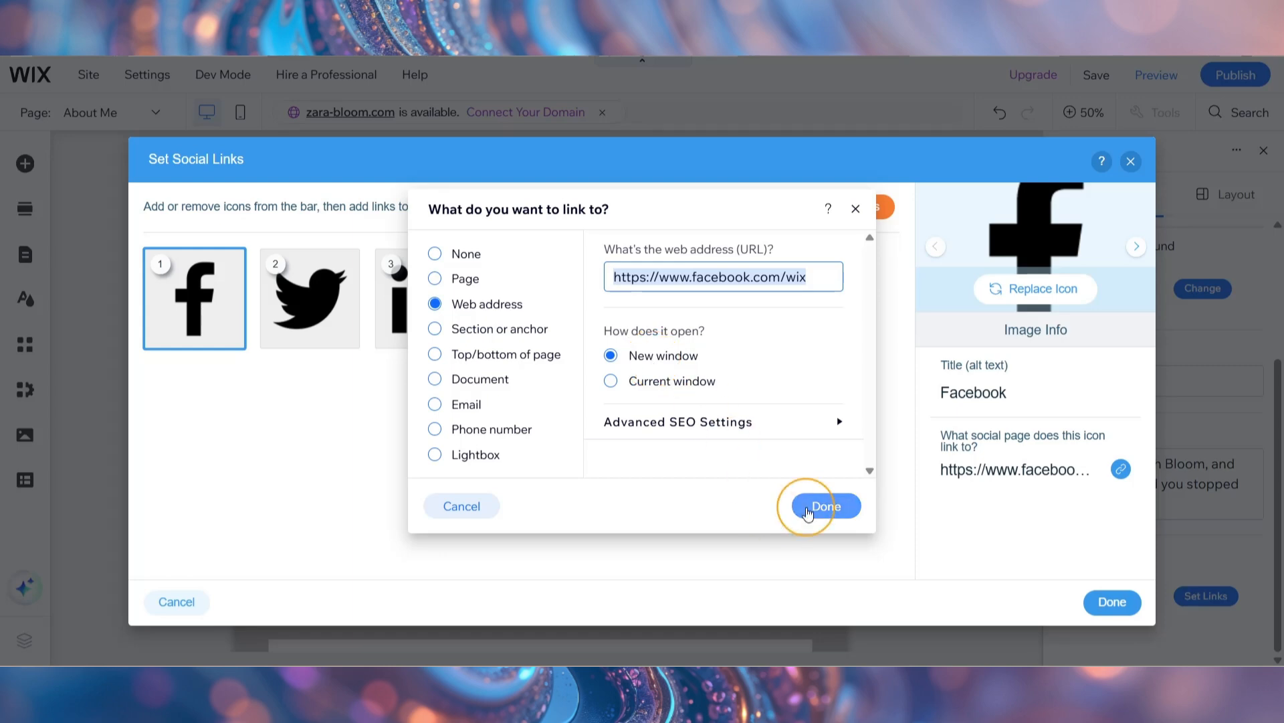
pyautogui.click(829, 508)
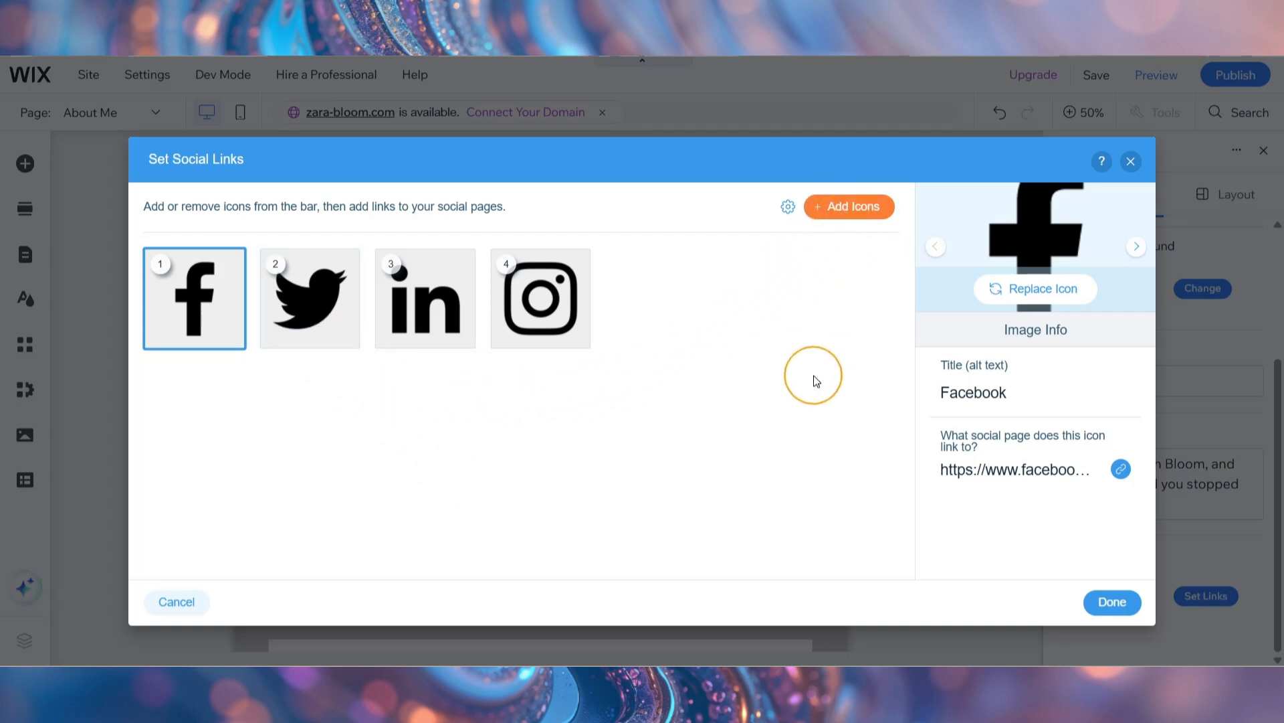
pyautogui.click(1098, 597)
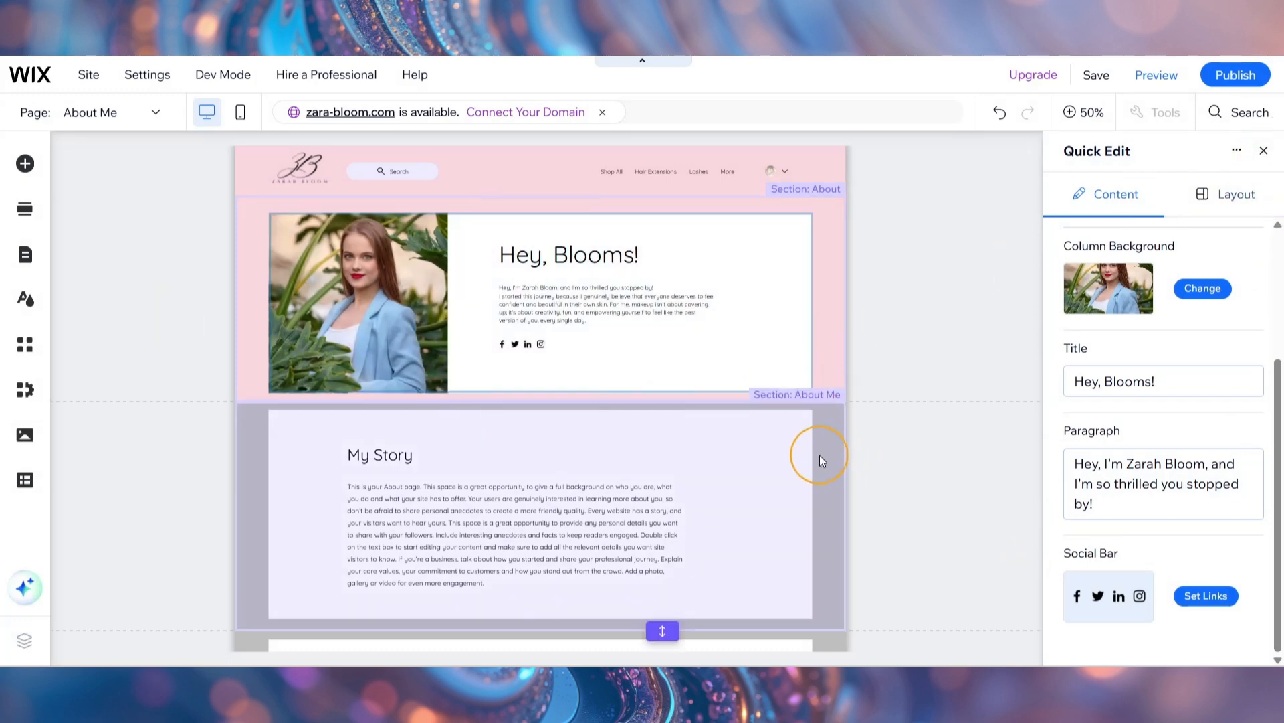
# - Set the My Story section background to light pink and replace its paragraph with the story of a self-taught makeup enthusiast turned content creator
pyautogui.click(819, 455)
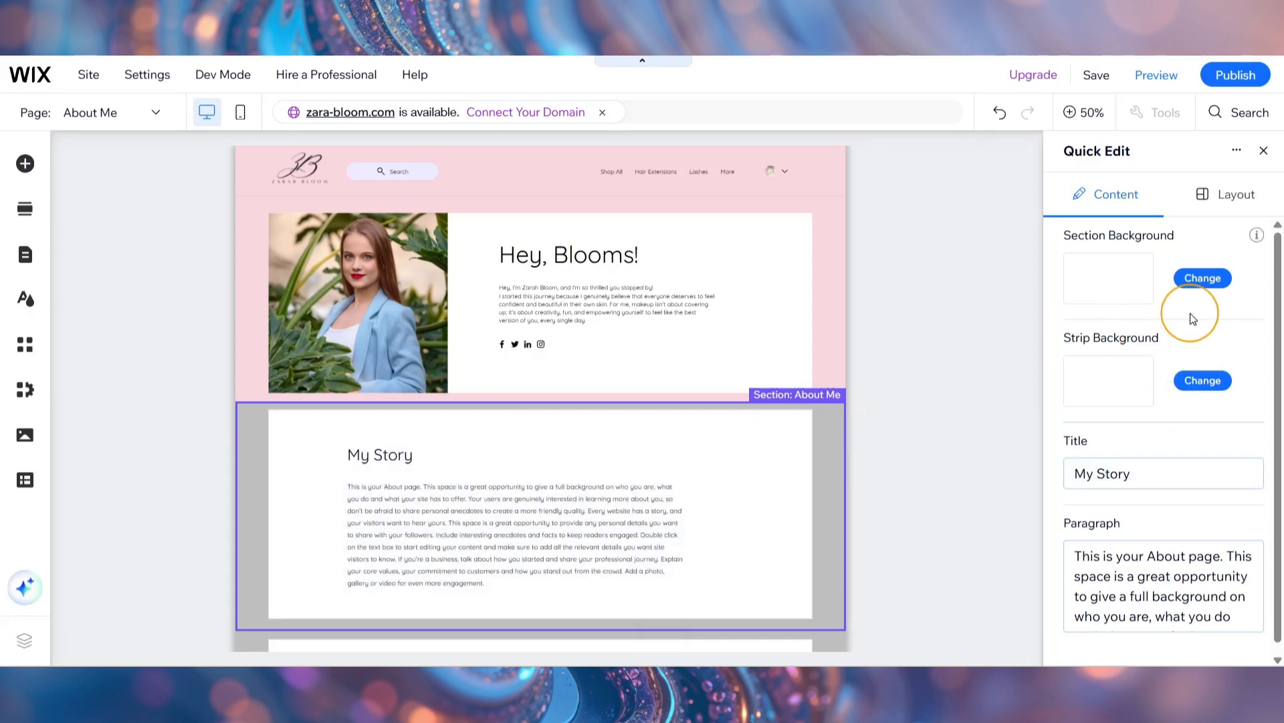
pyautogui.click(1202, 278)
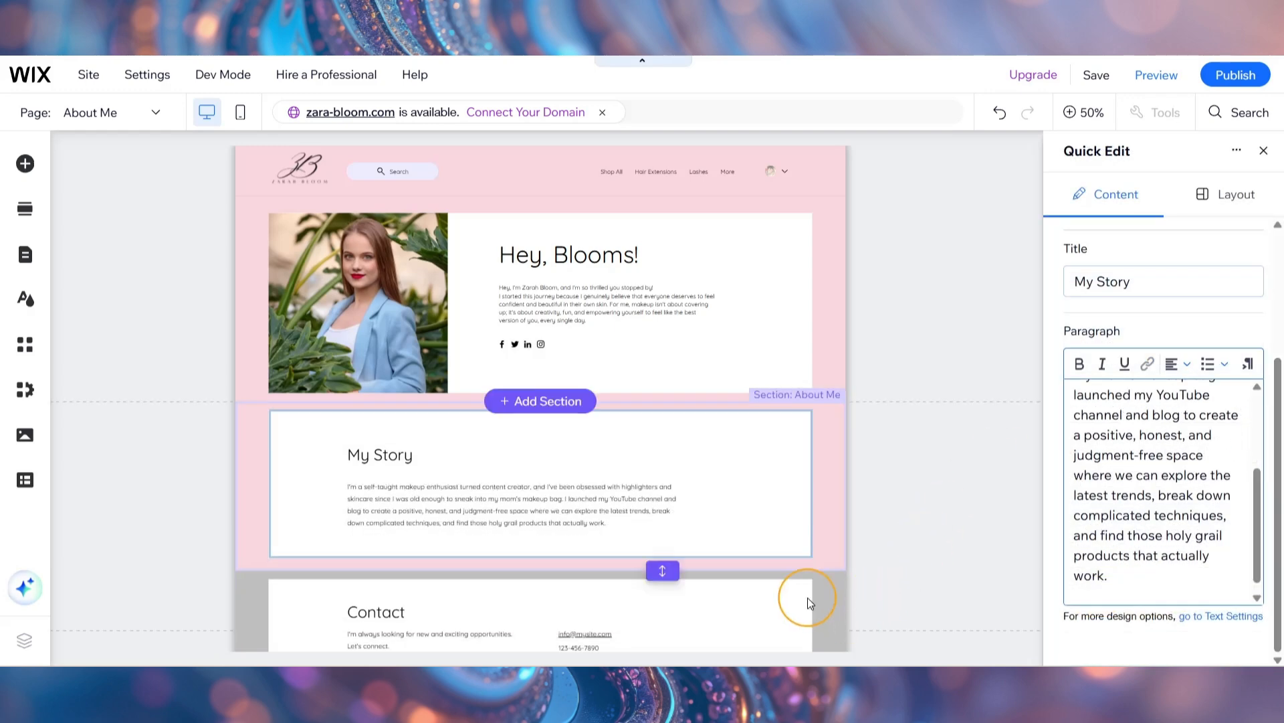
# - Set the Contact section background to the light pink theme color #FAD6DF and review the section's title and contact paragraph fields
pyautogui.click(587, 594)
pyautogui.click(1203, 279)
pyautogui.click(1083, 295)
pyautogui.click(1109, 464)
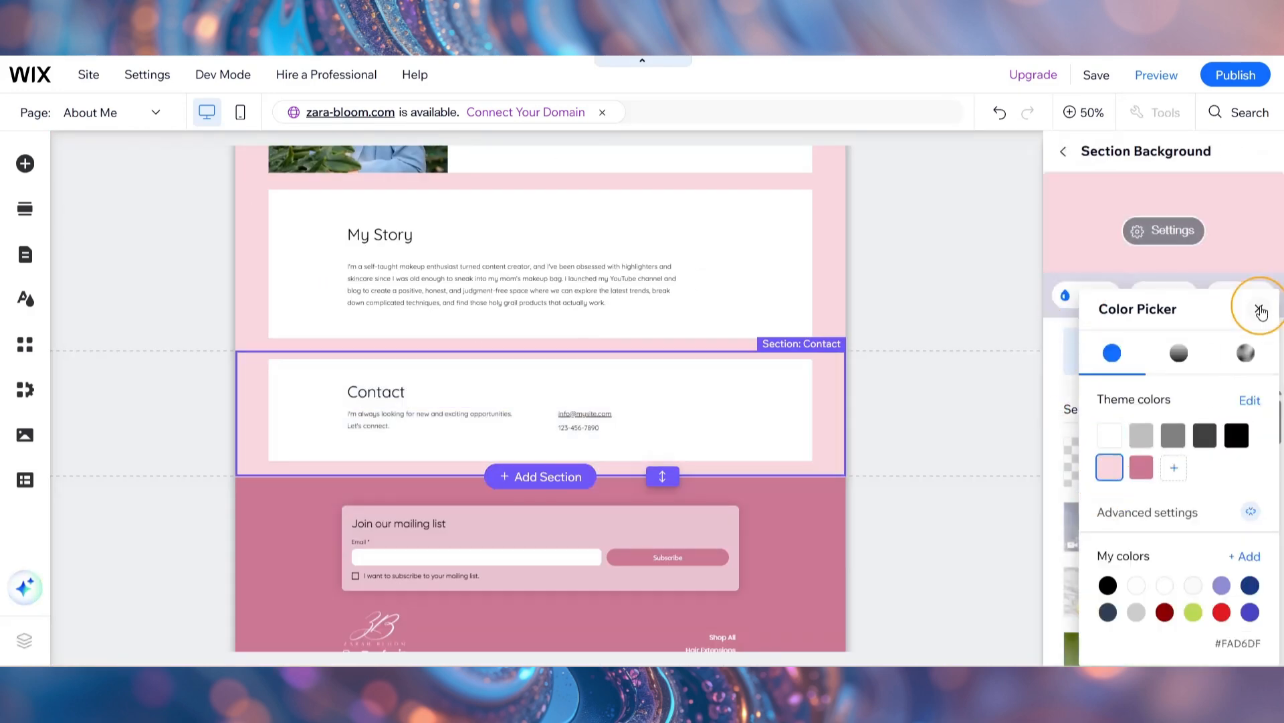
pyautogui.click(1261, 311)
pyautogui.click(1064, 151)
pyautogui.moveTo(1277, 469); pyautogui.dragTo(1266, 621)
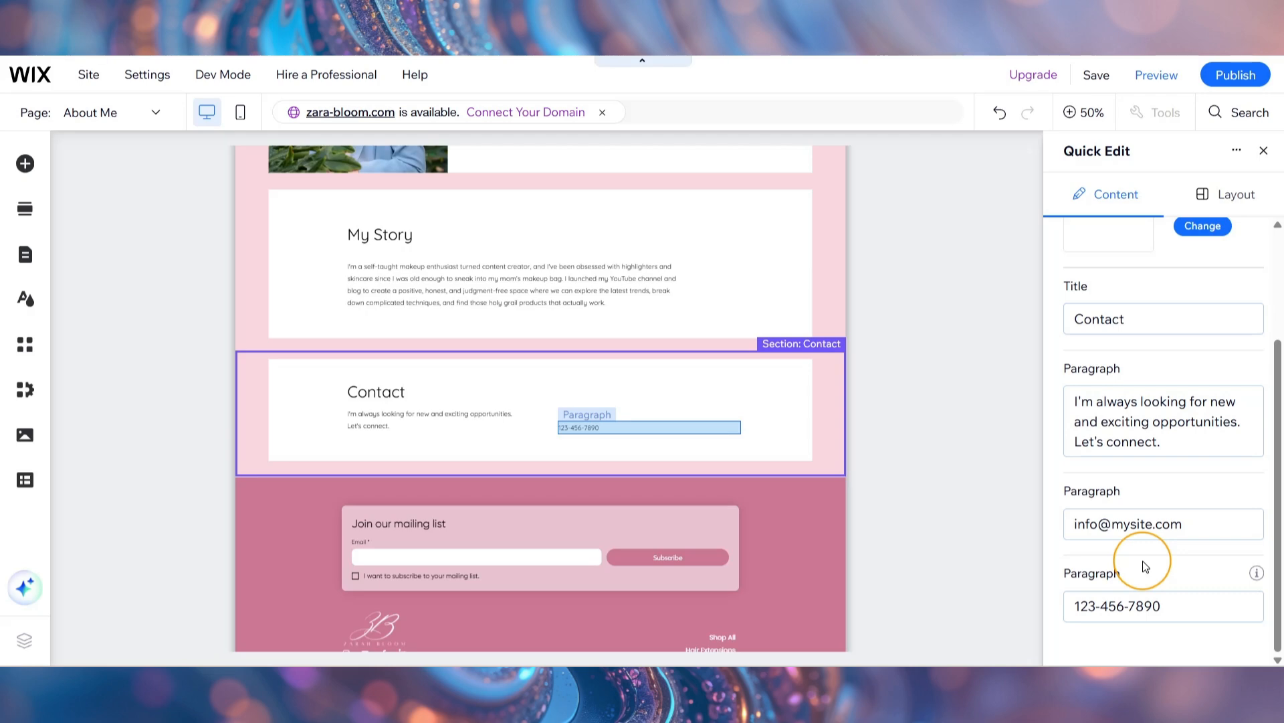
# - Finish quick editing, look over the completed About Me page, and save the site
pyautogui.click(1264, 149)
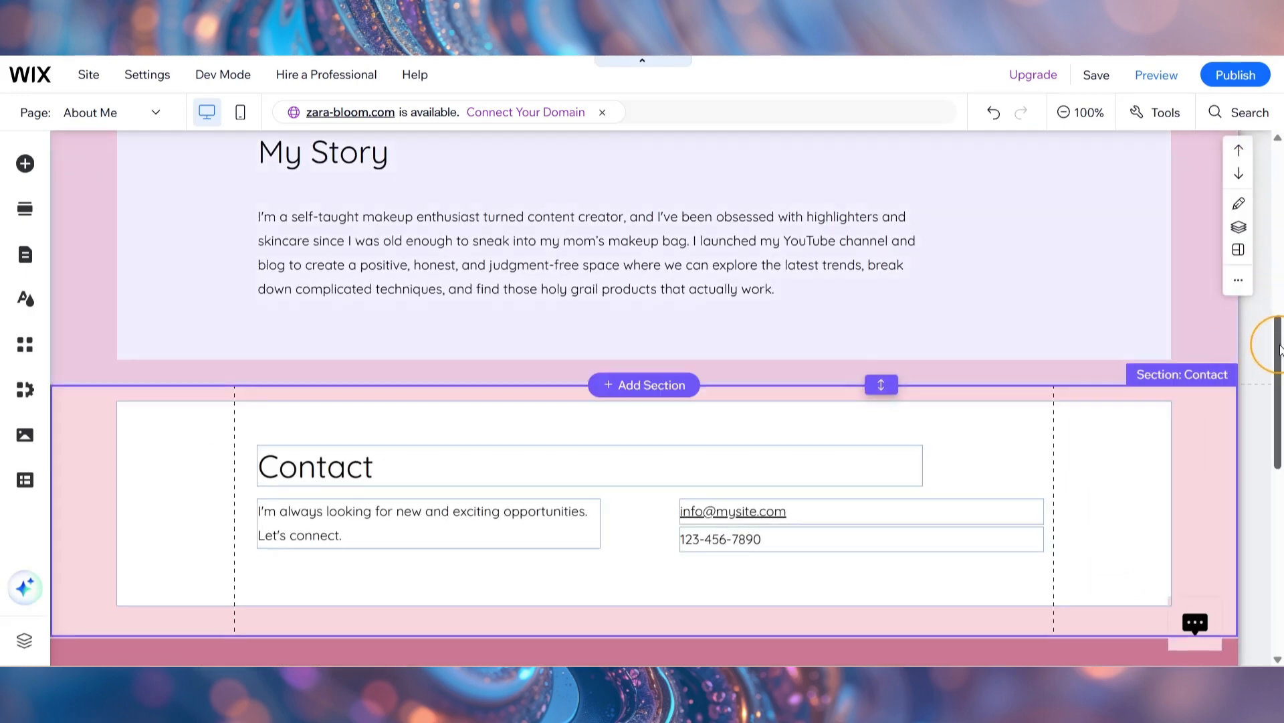
pyautogui.moveTo(1279, 348); pyautogui.dragTo(1278, 388)
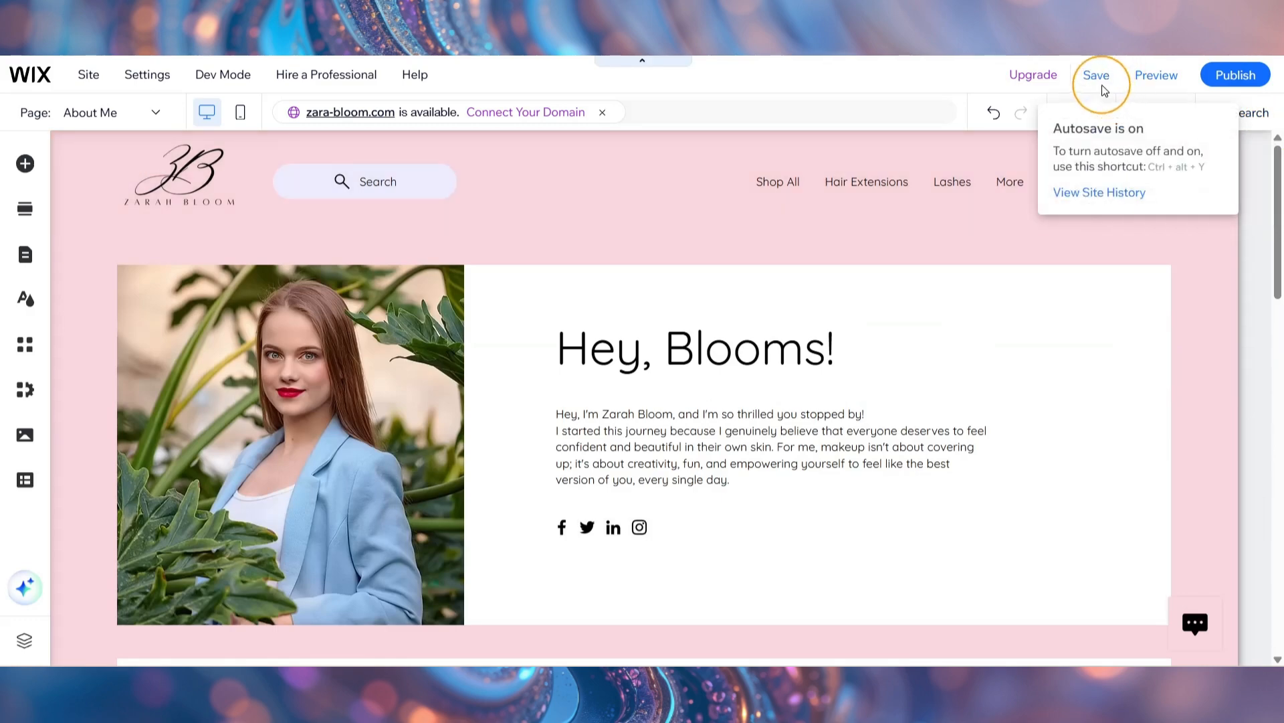
pyautogui.click(1097, 76)
pyautogui.click(872, 513)
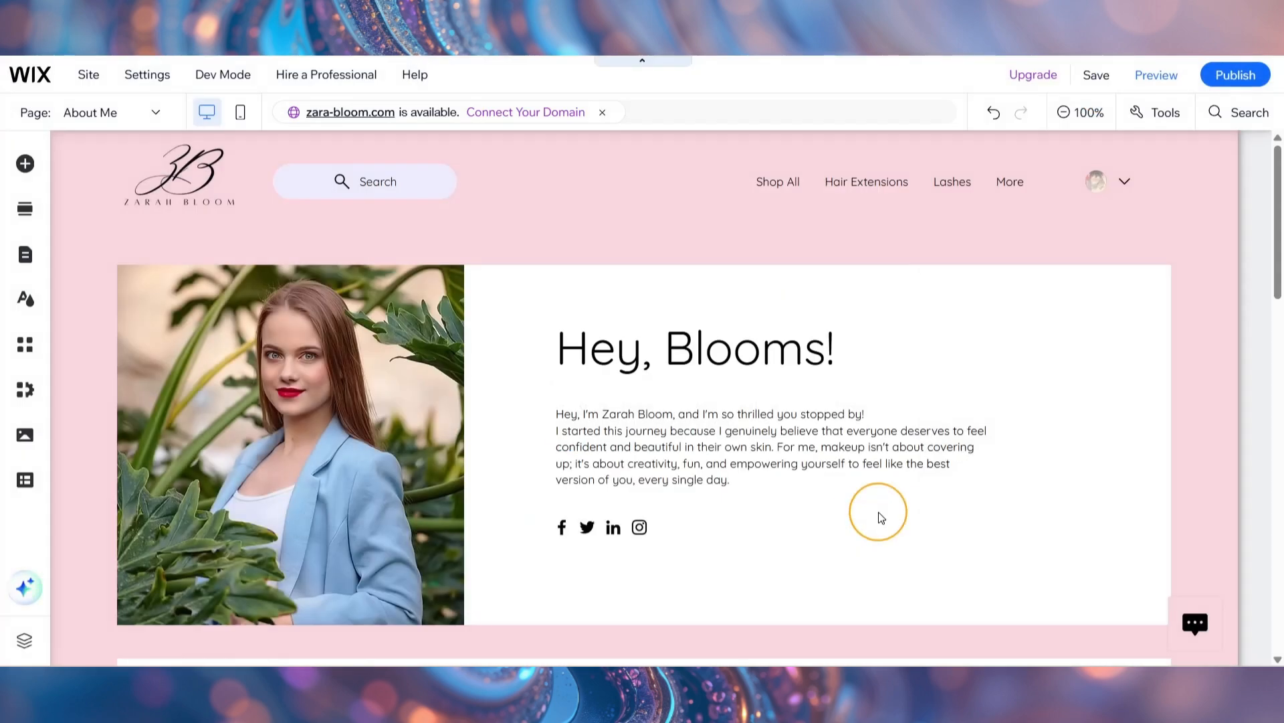